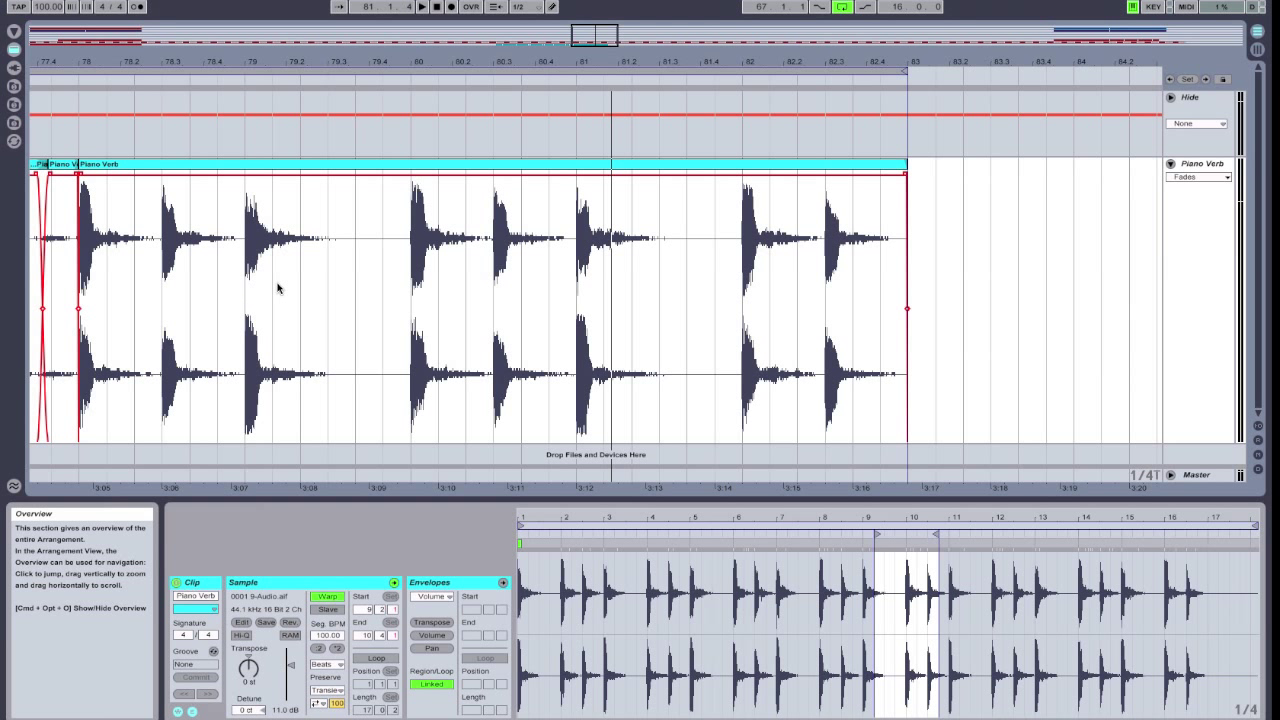
Step: Split the Piano Verb clip around a short selection near 3:07 and select the new slice
click(247, 303)
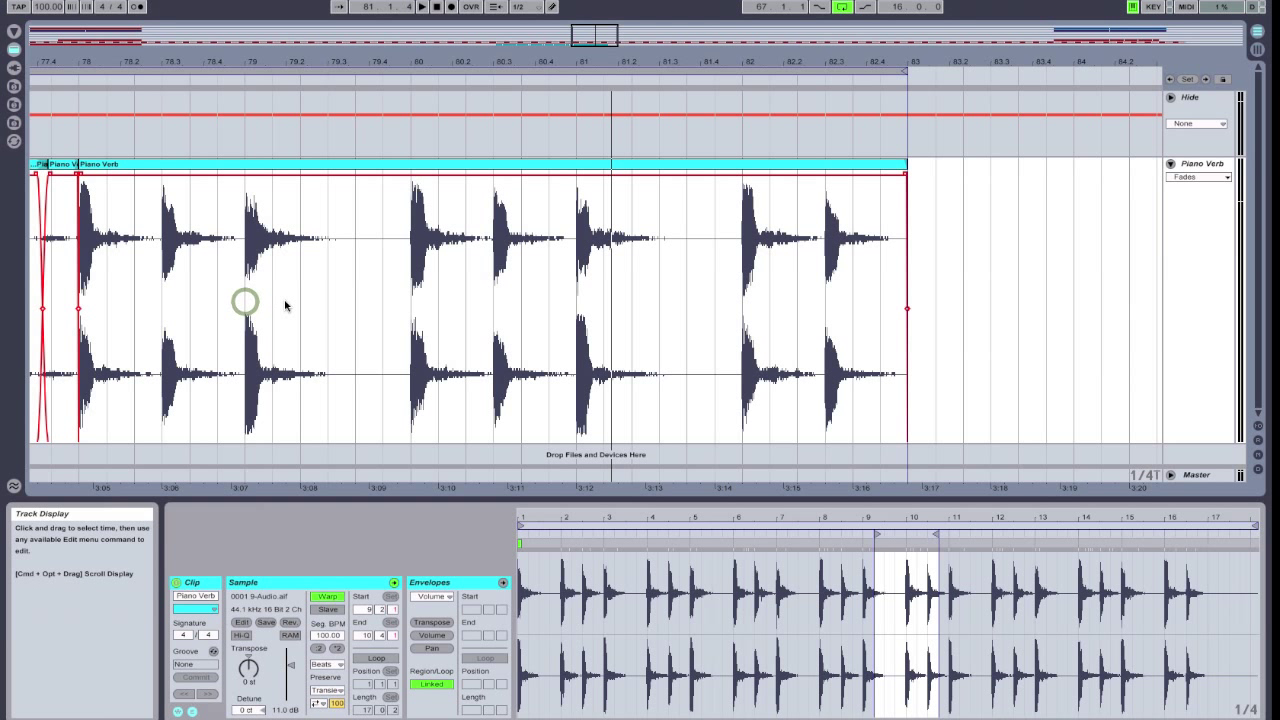
drag(247, 303, 320, 304)
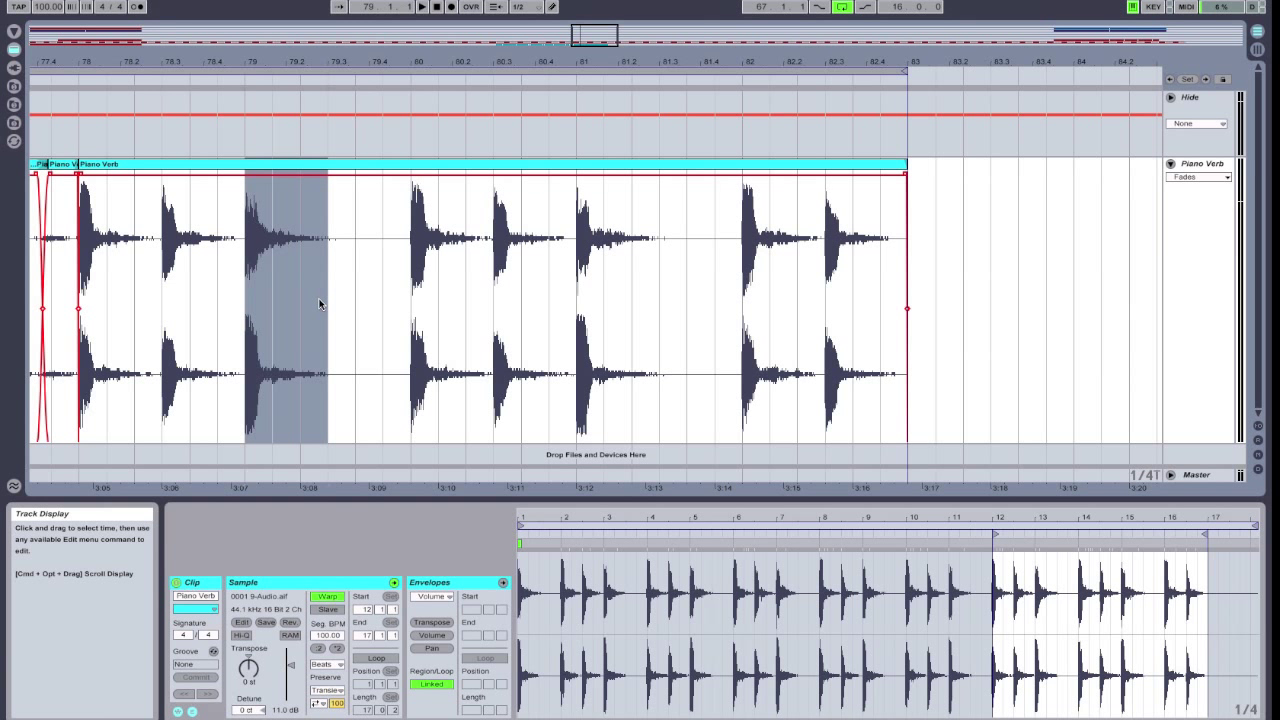
key(super+e)
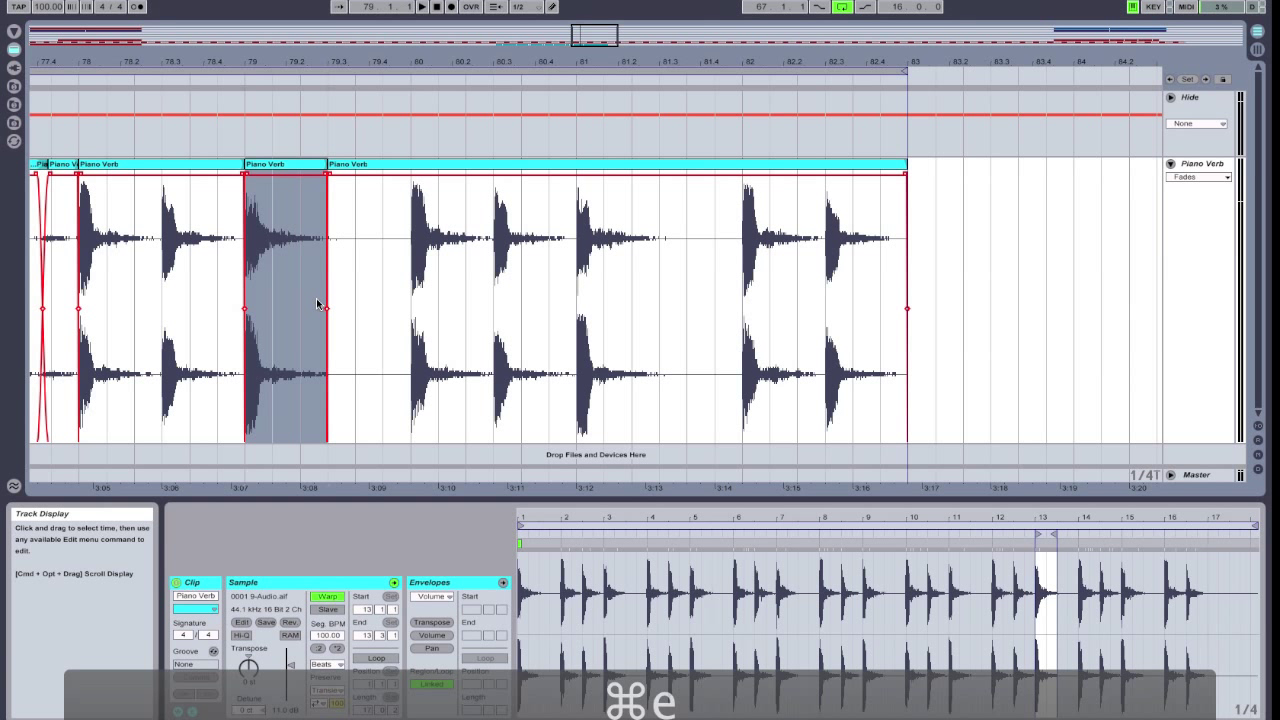
click(283, 166)
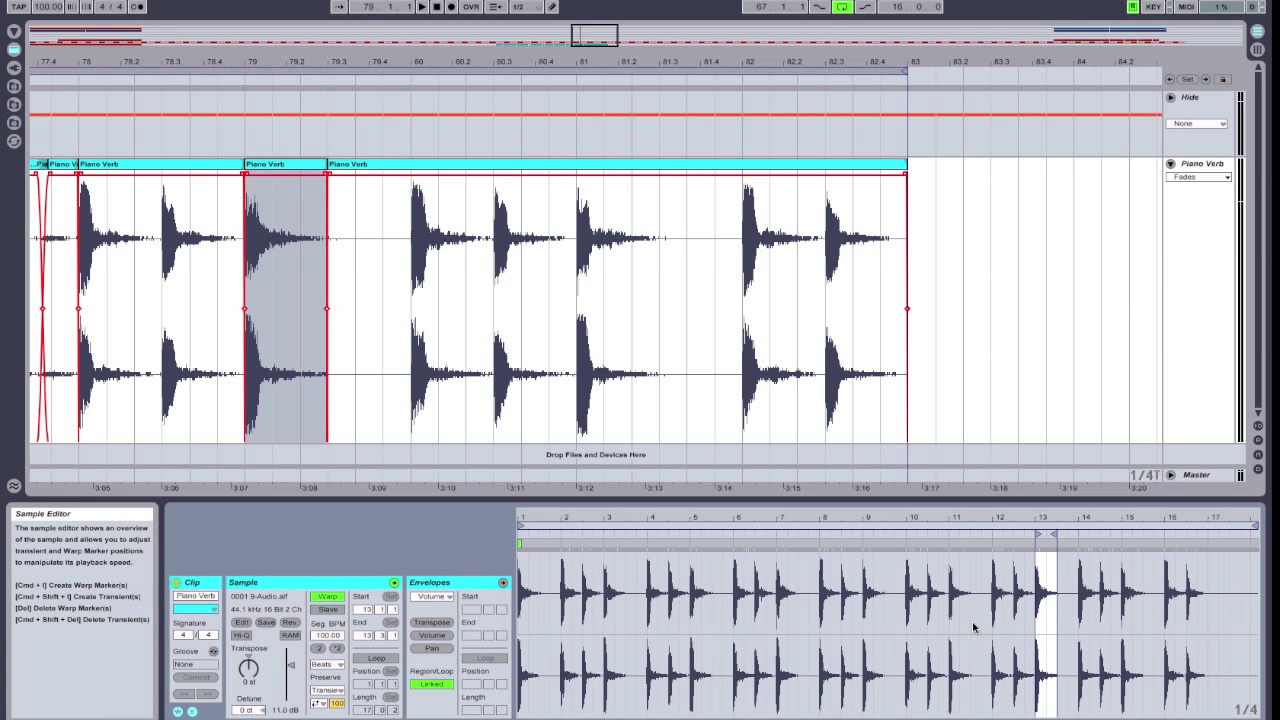
Step: Crop the short bar-79 slice so its sample holds only that slice's audio
right_click(277, 168)
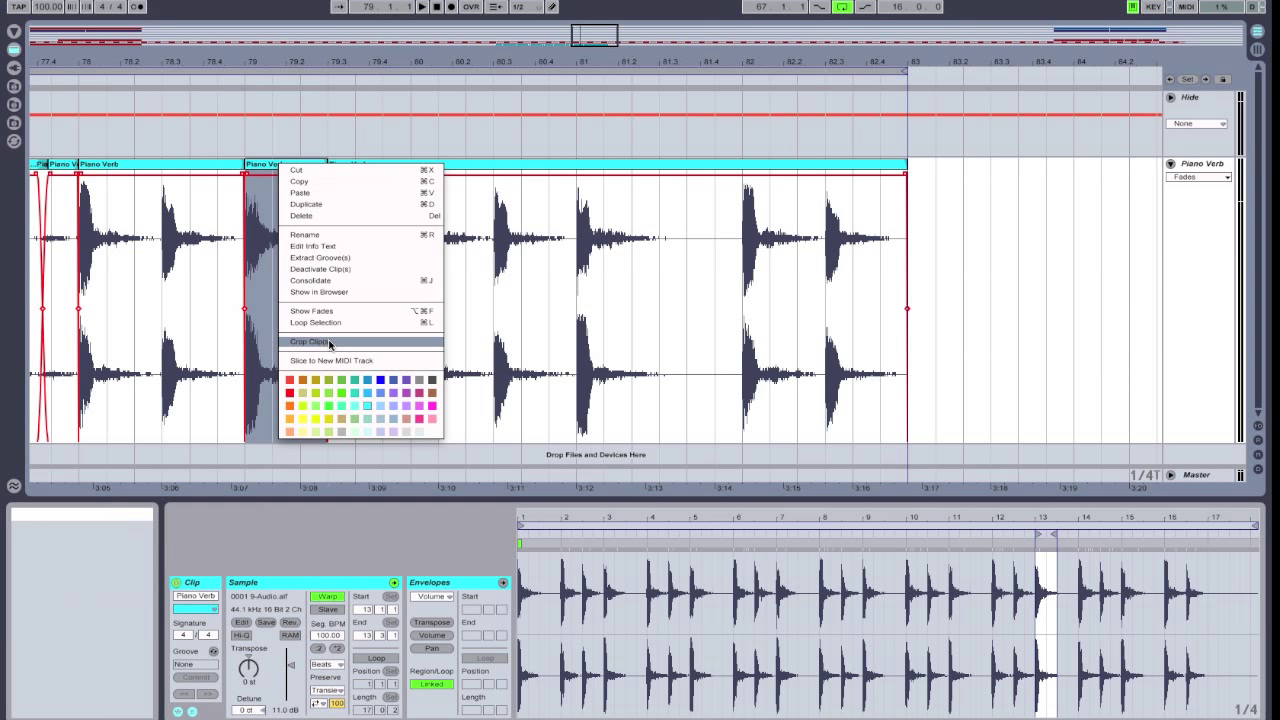
click(329, 343)
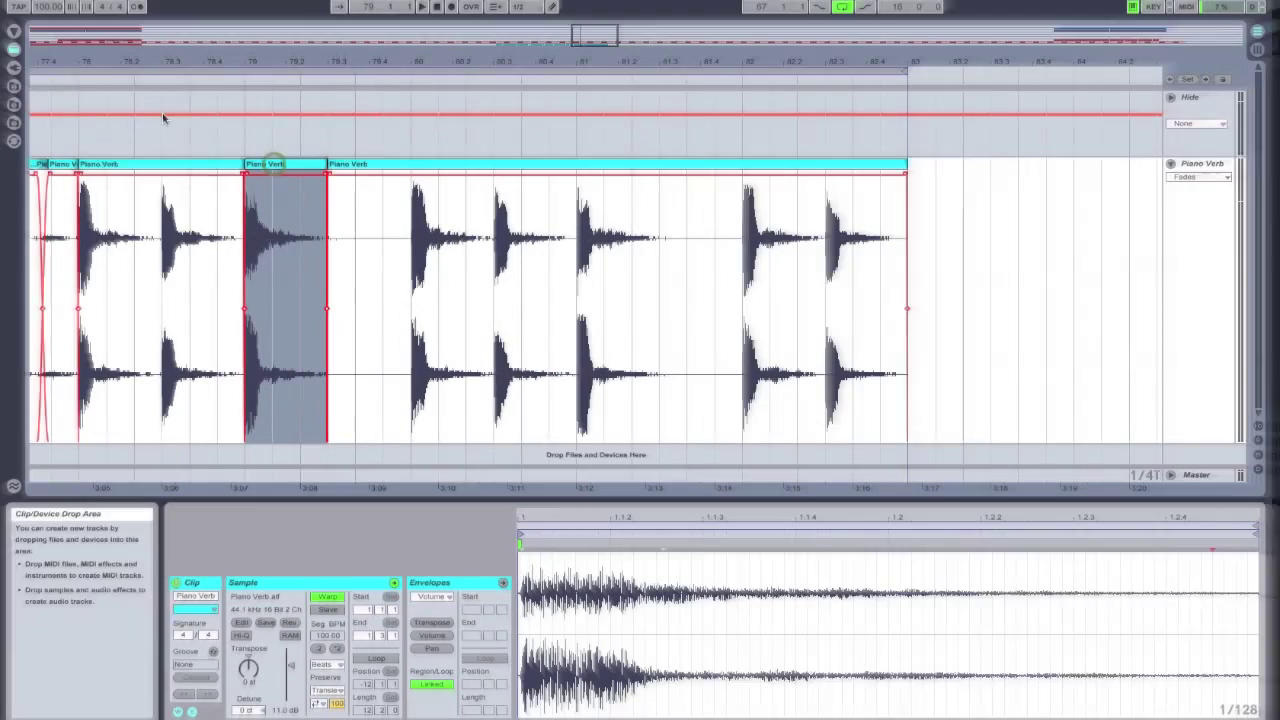
Step: Add warp markers and drag them so the slice's sample stretches across the whole slice
click(275, 165)
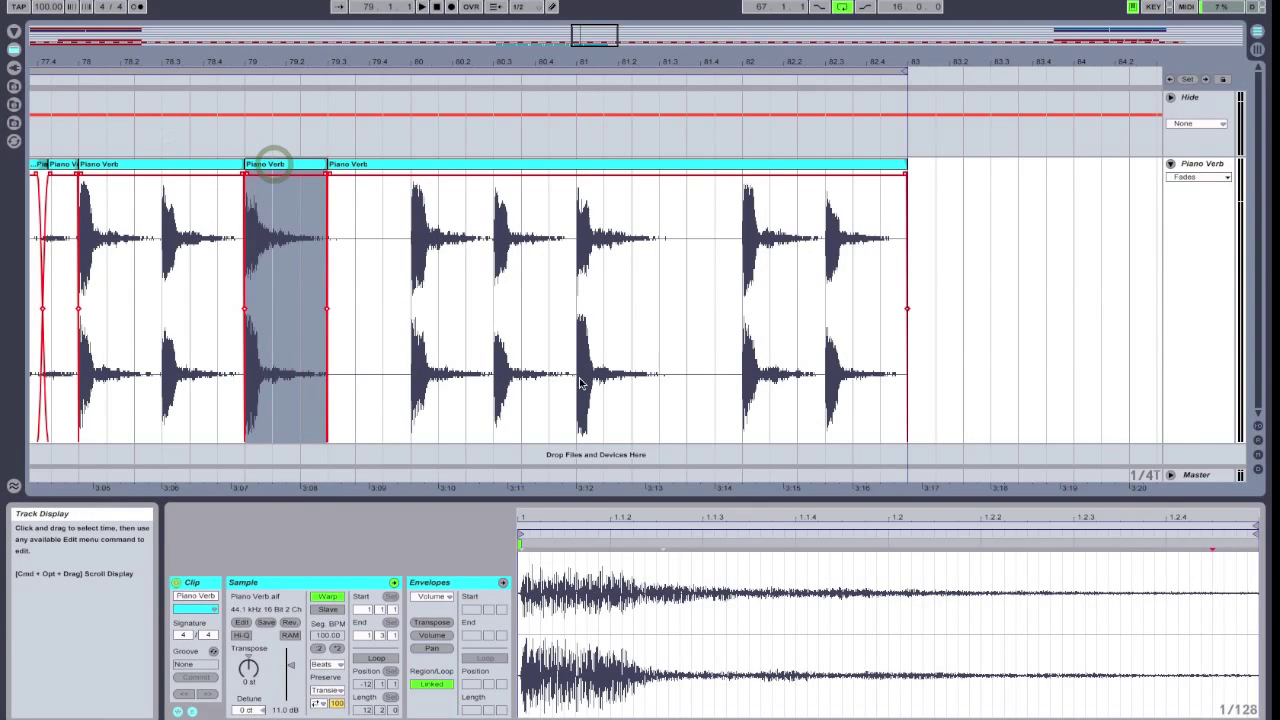
double_click(664, 544)
drag(664, 544, 1166, 546)
scroll(748, 620, right, 10)
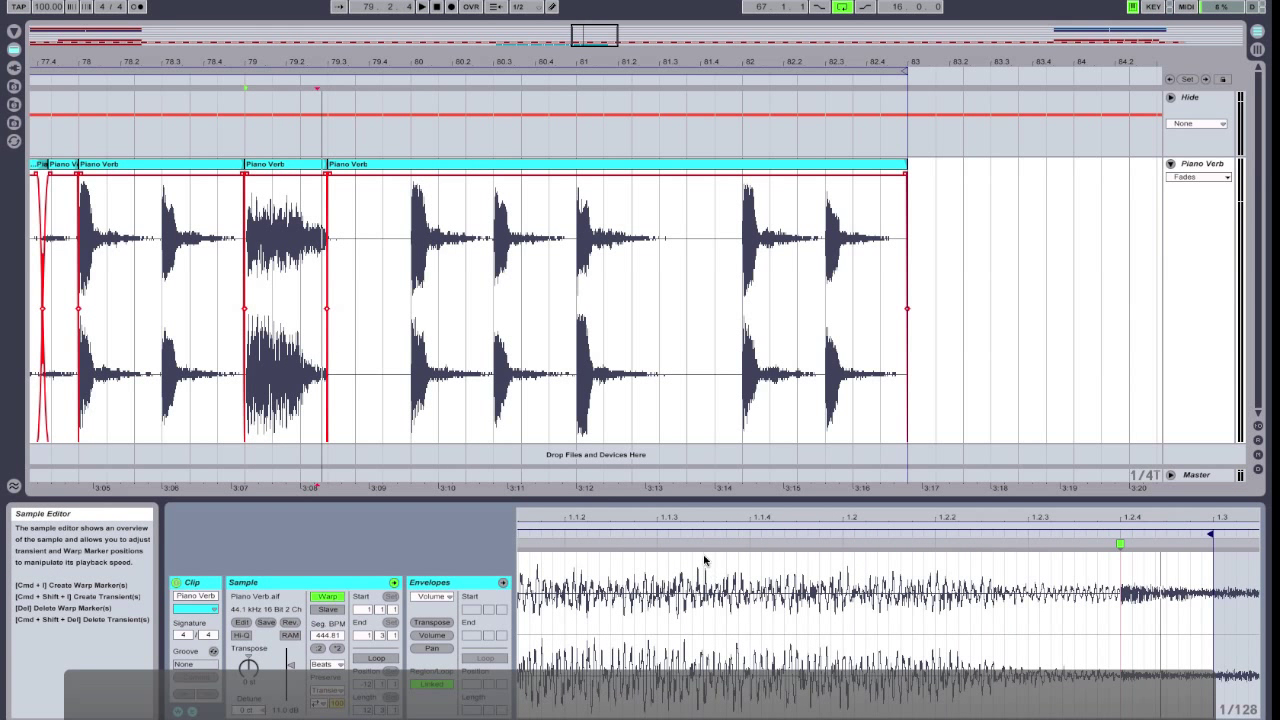
mouse_move(700, 544)
mouse_down()
mouse_move(630, 544)
mouse_move(940, 544)
mouse_up()
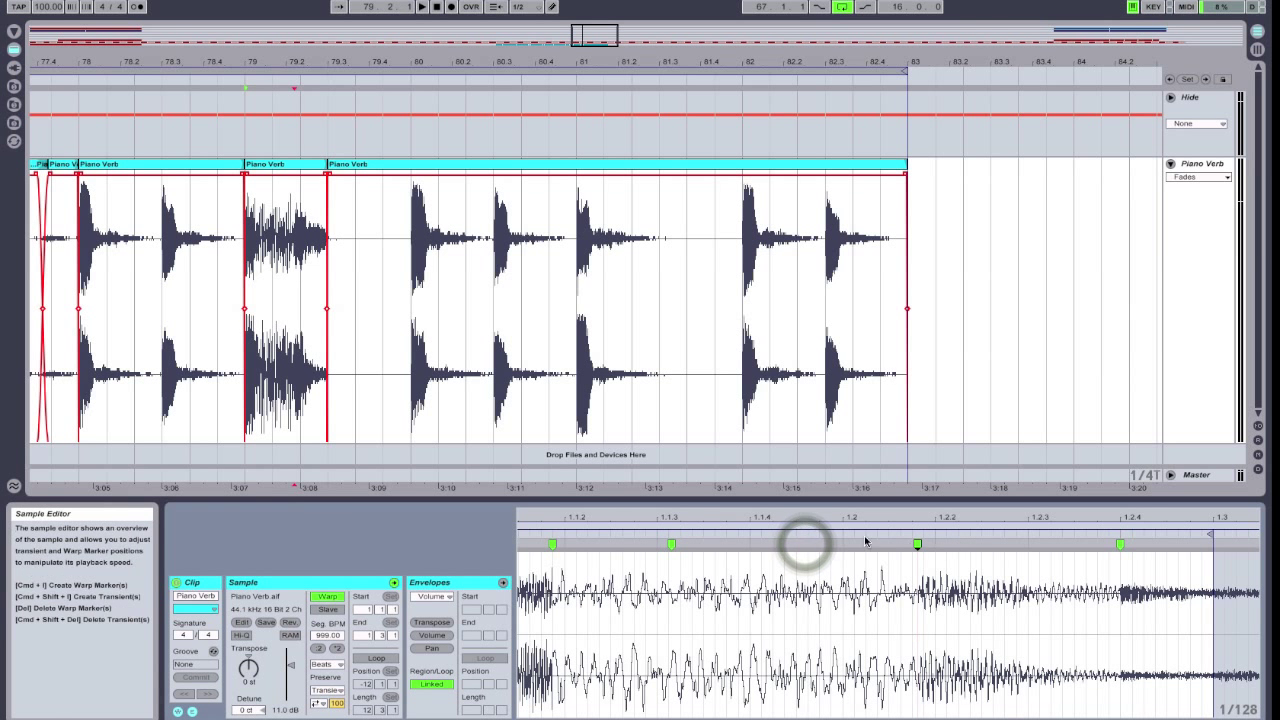
Step: Play the stretched slice back to audition the smeared sound
key(space)
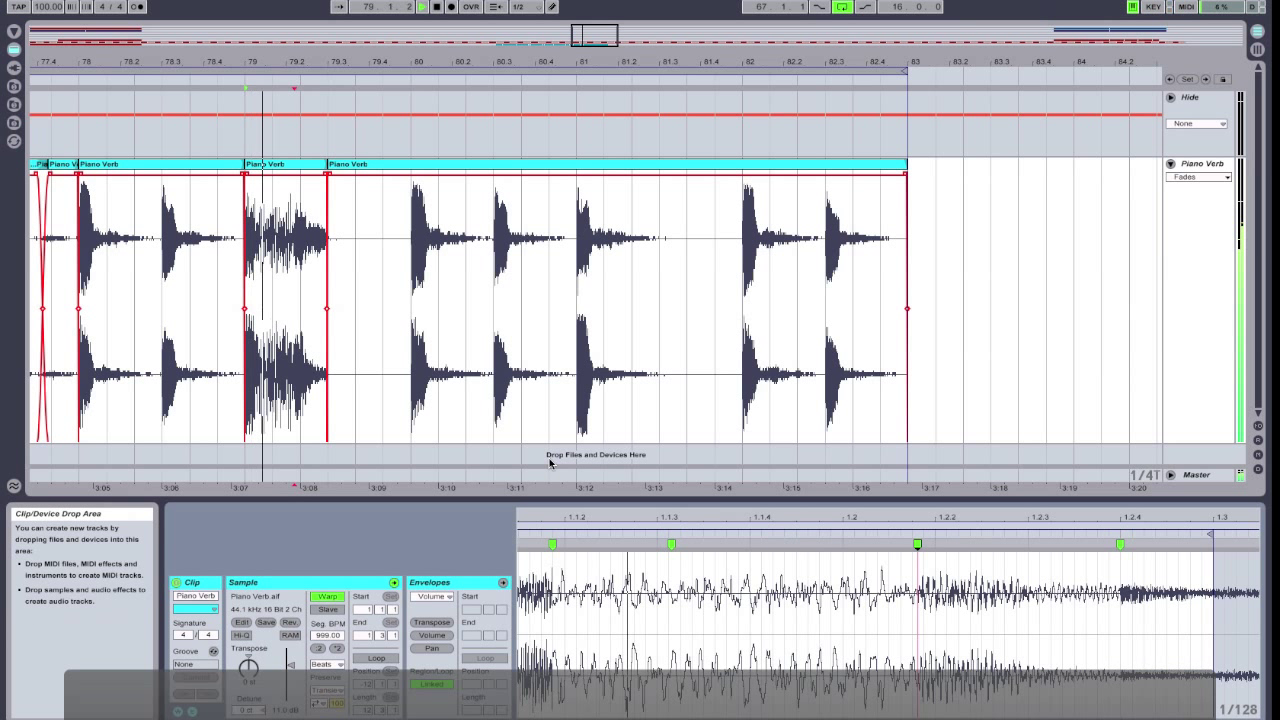
key(space)
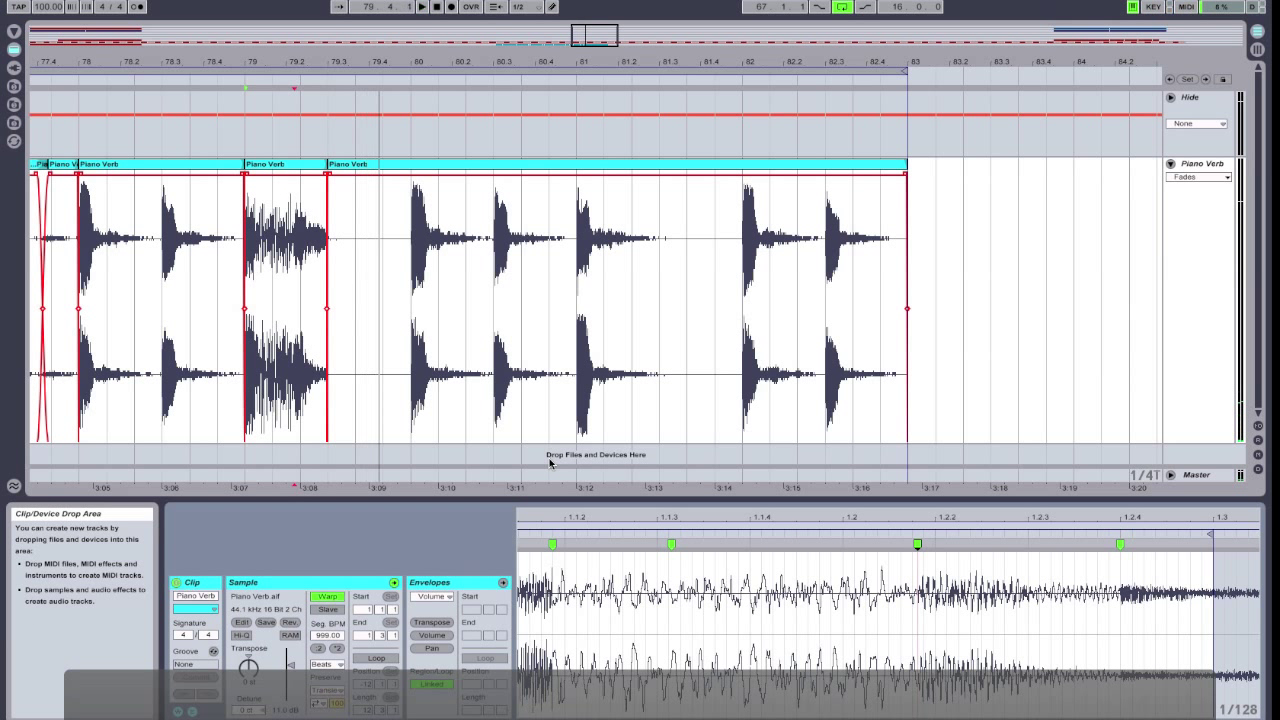
key(space)
key(space)
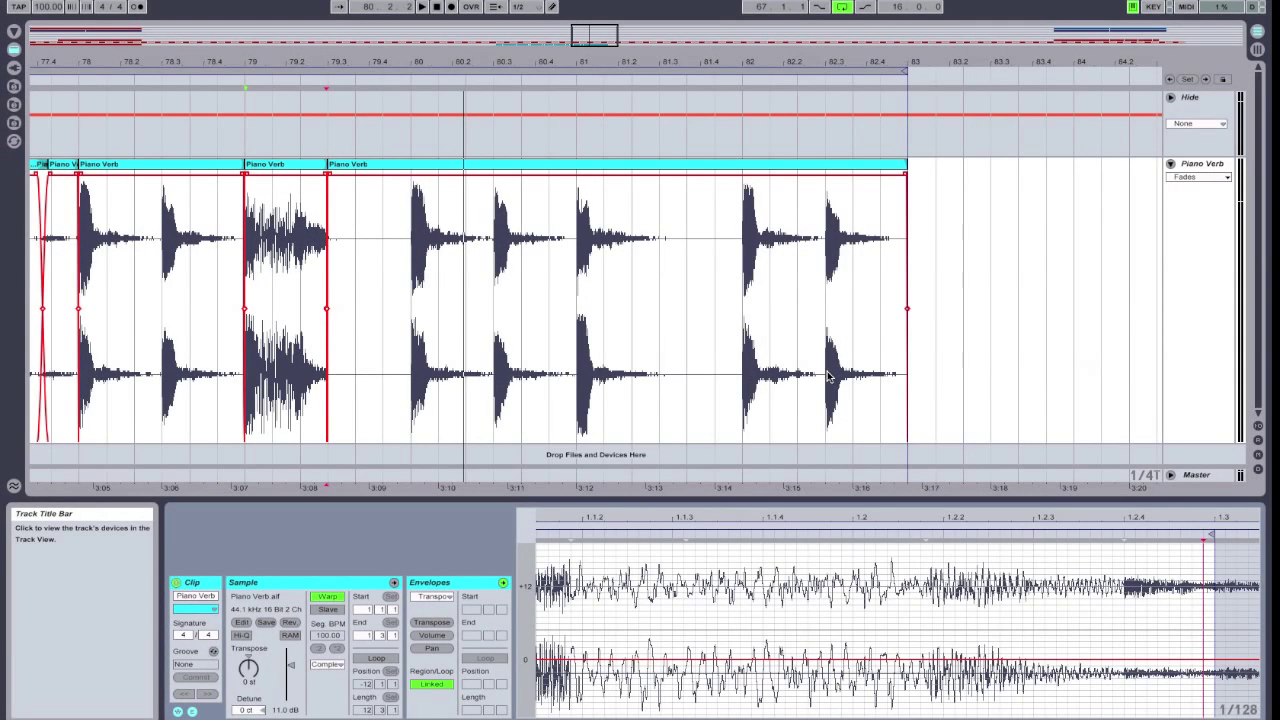
Step: Duplicate the stretched slice right after itself, select the copy and toggle the Envelopes box
click(277, 168)
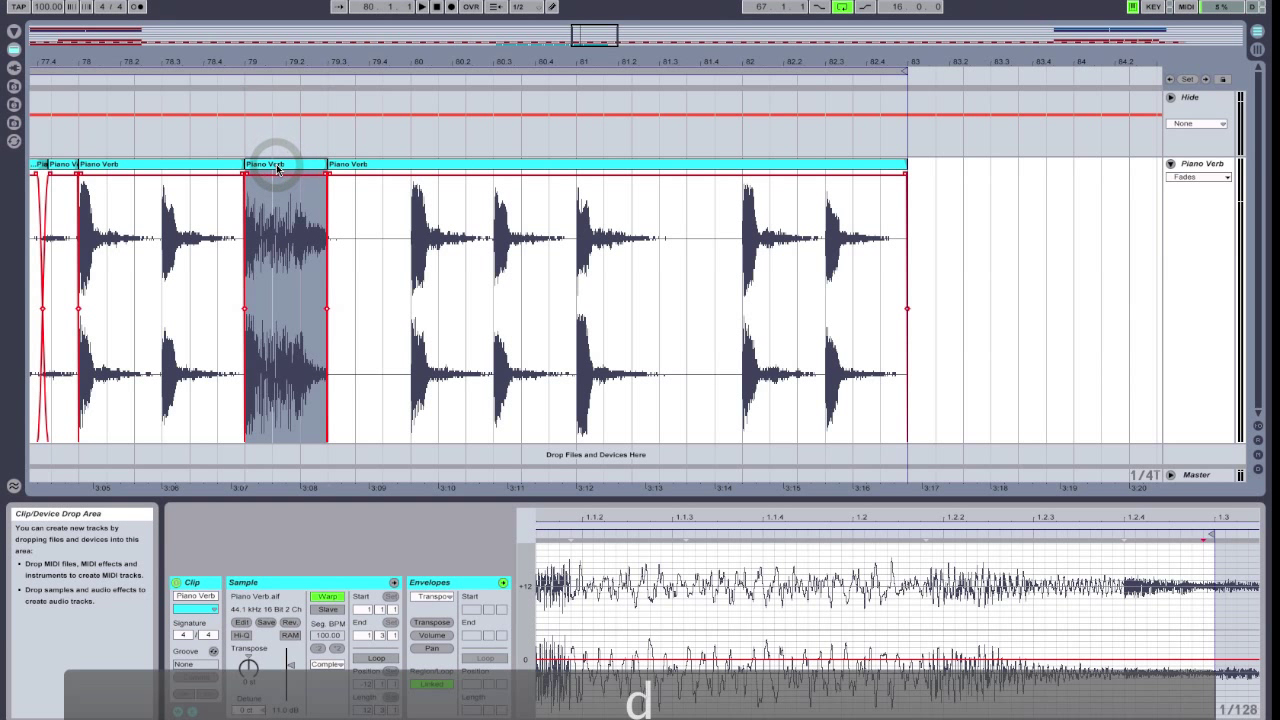
key(super+d)
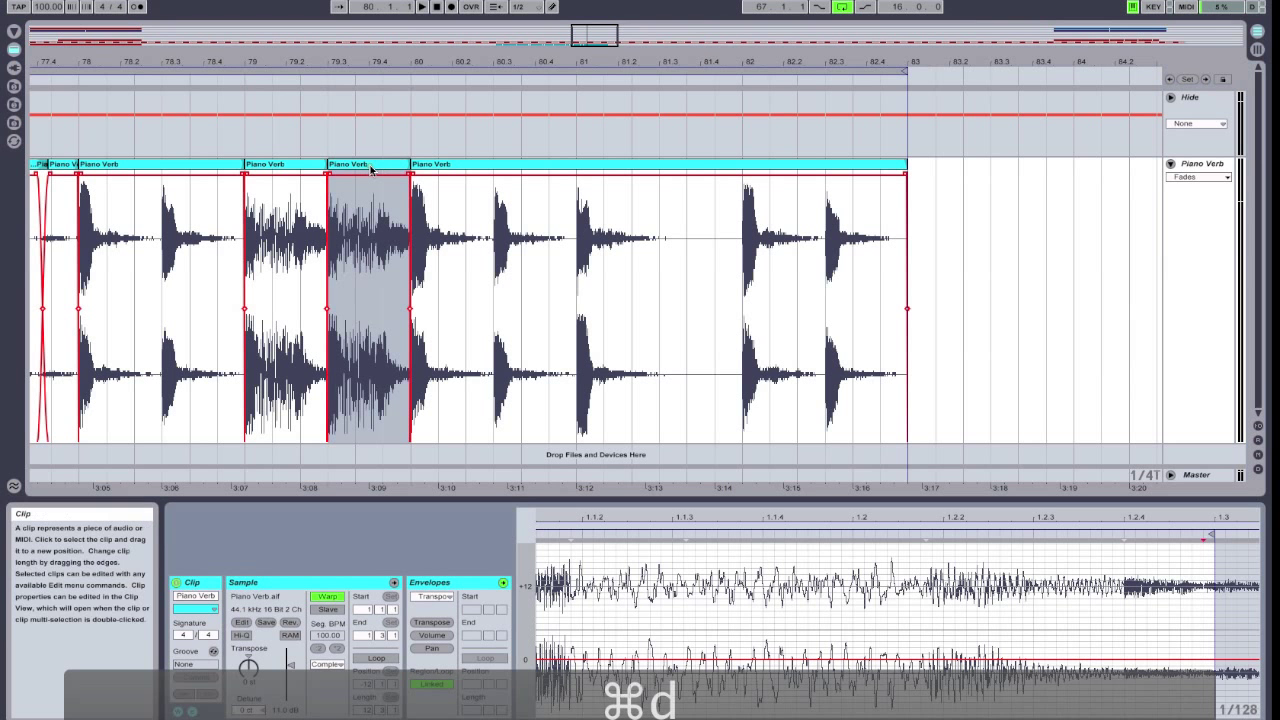
click(369, 166)
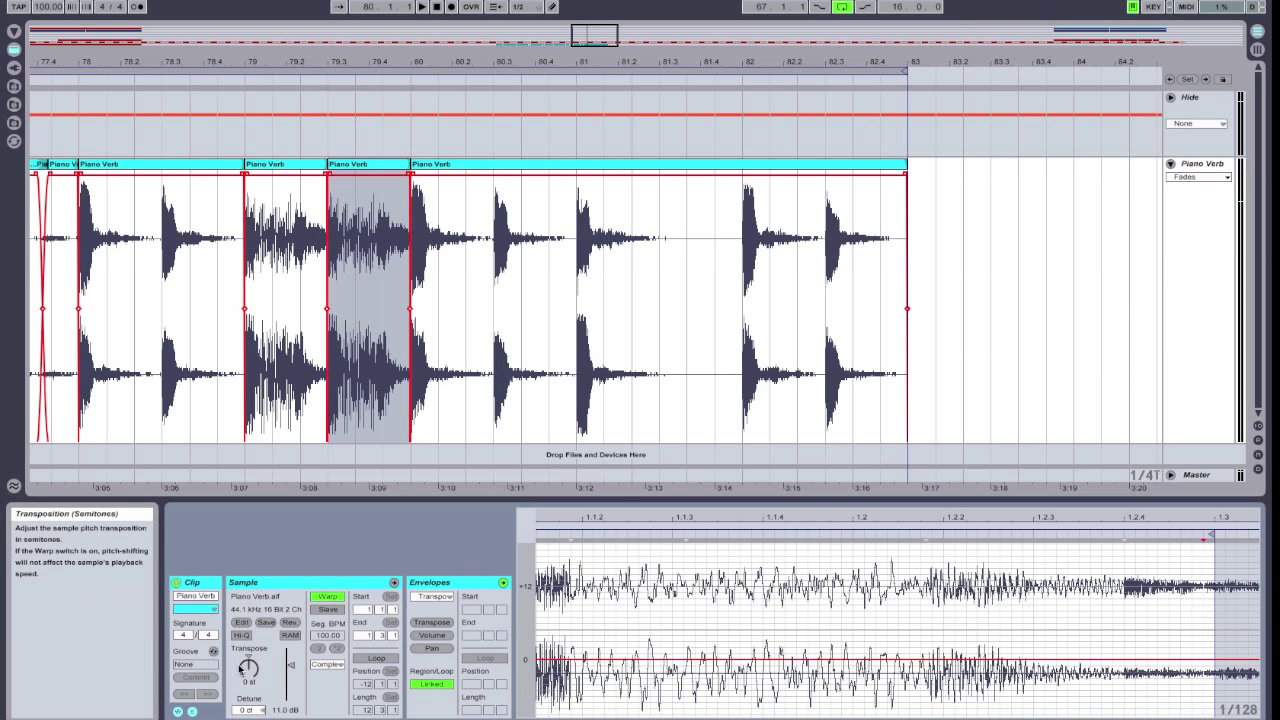
click(193, 712)
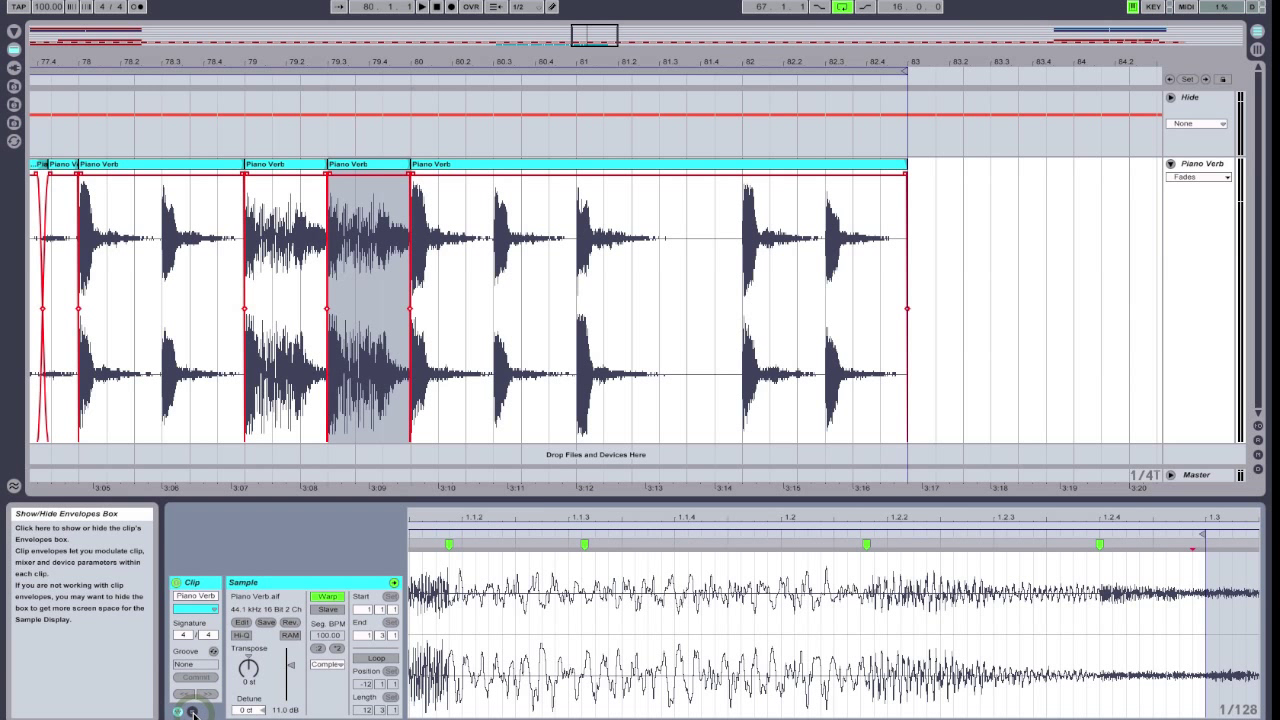
click(193, 712)
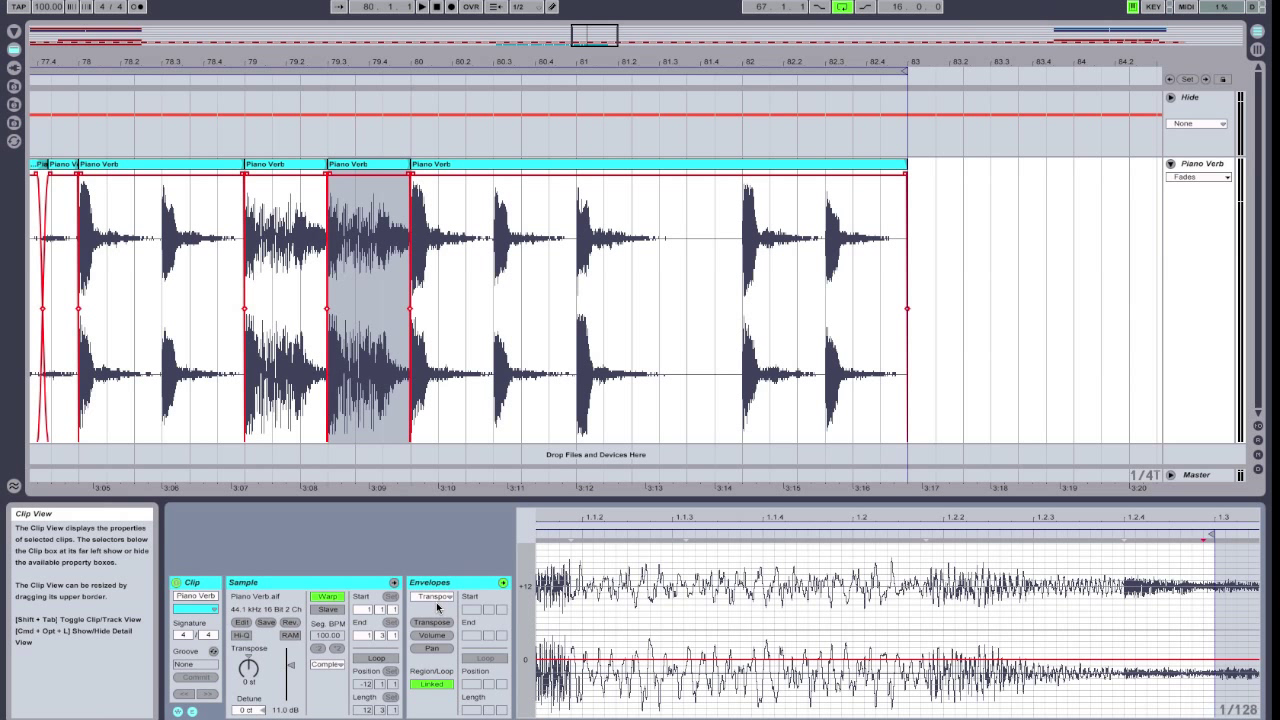
Step: Switch the copy to Texture warp mode (Grain Size 65, Flux 25) and display its Transpose envelope
click(326, 666)
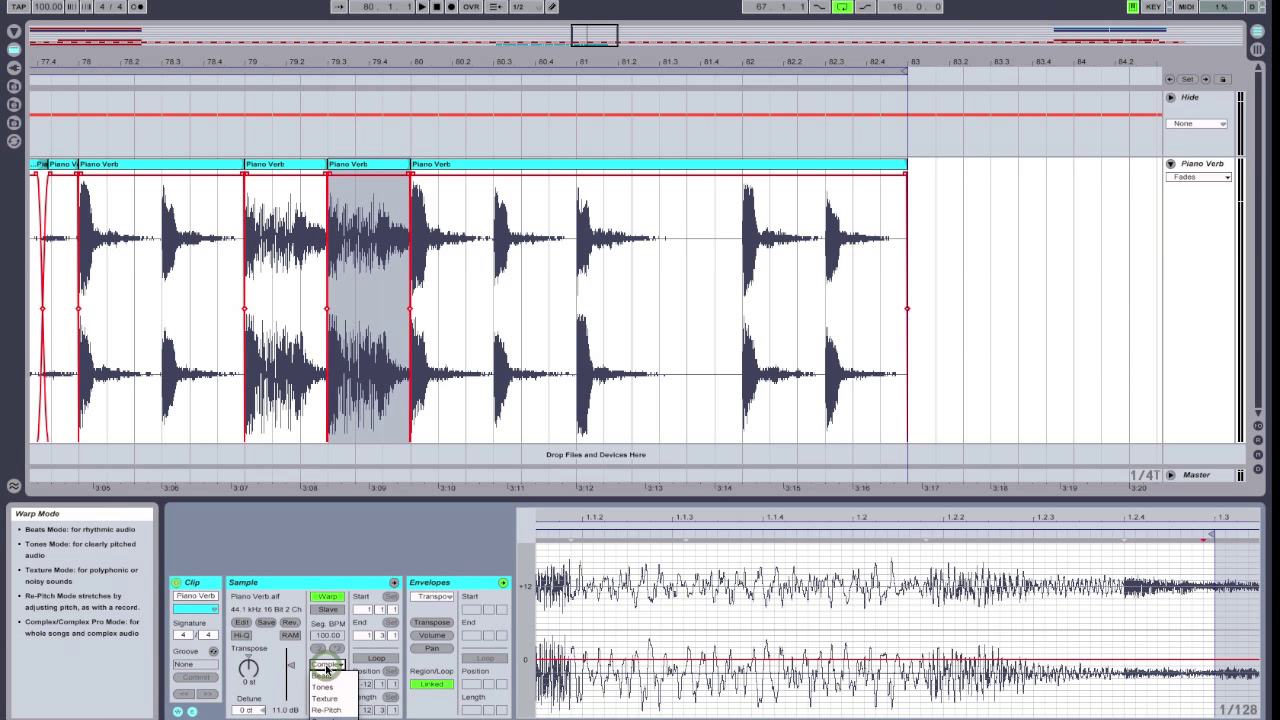
click(325, 698)
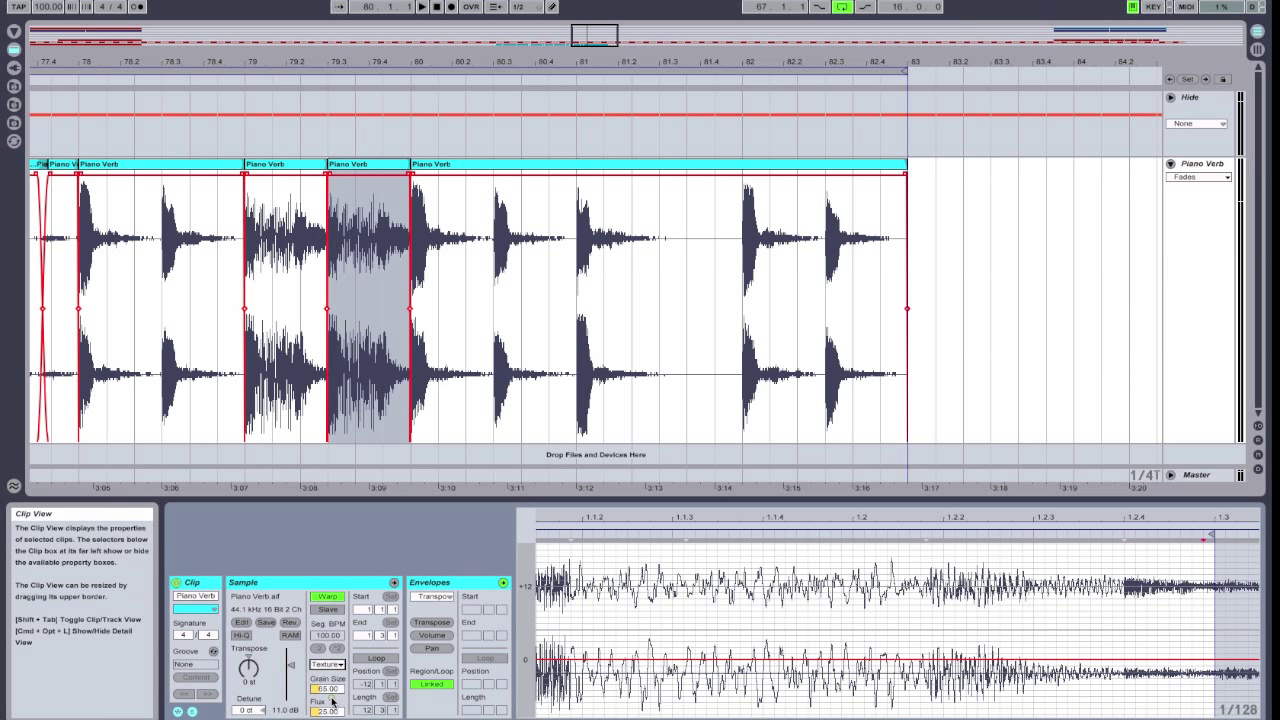
click(432, 624)
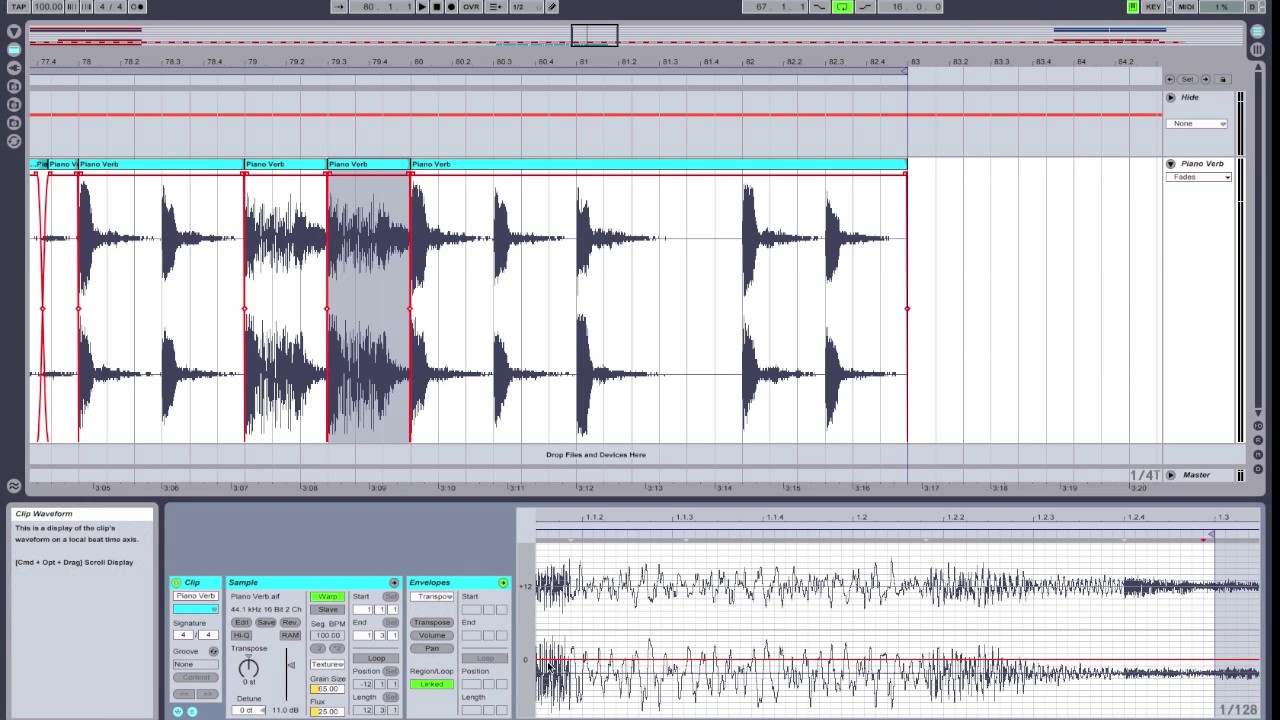
Step: Draw a Transpose ramp rising from 0 st to about +19 st at the slice end, then audition it
click(1214, 660)
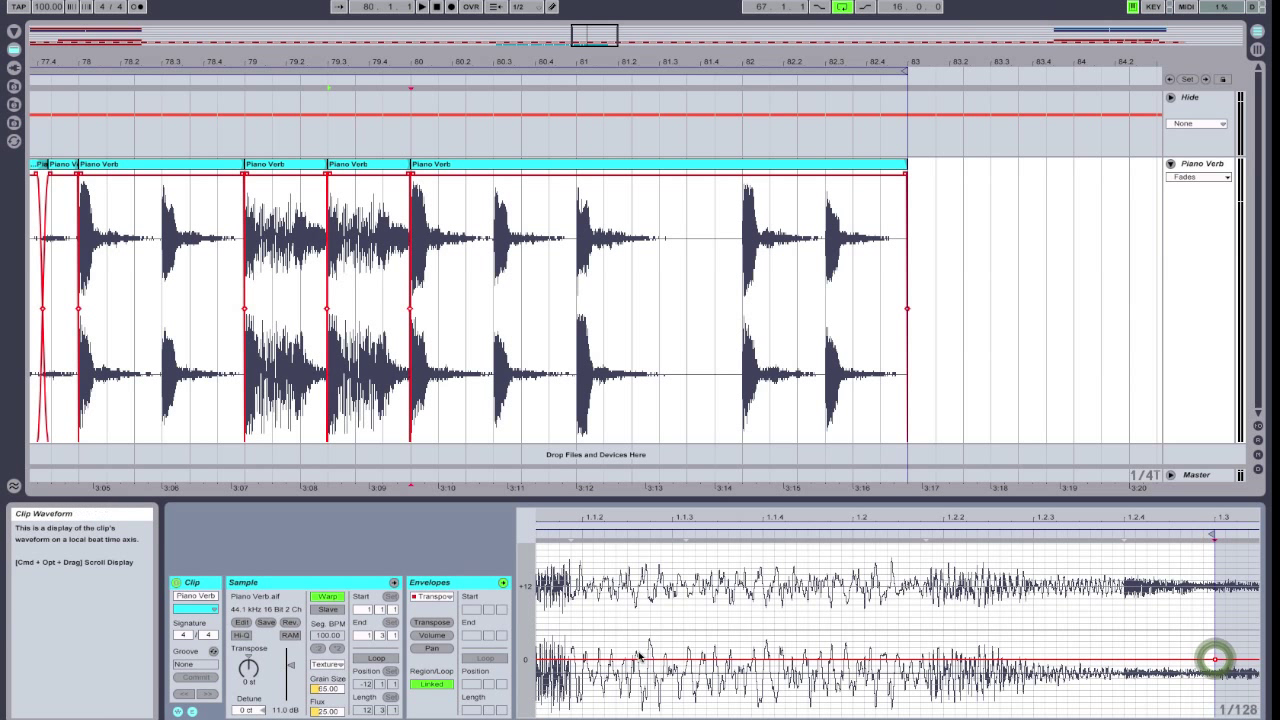
click(538, 662)
click(1130, 661)
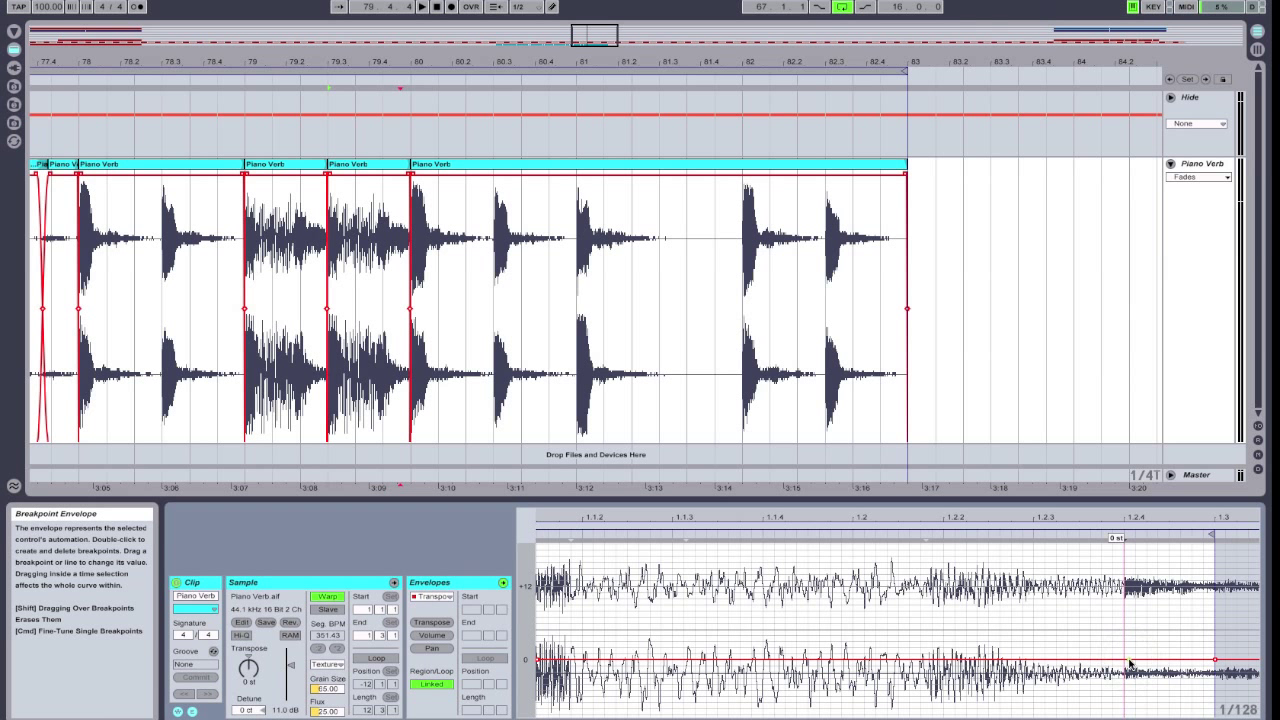
click(1130, 662)
drag(1130, 662, 1130, 578)
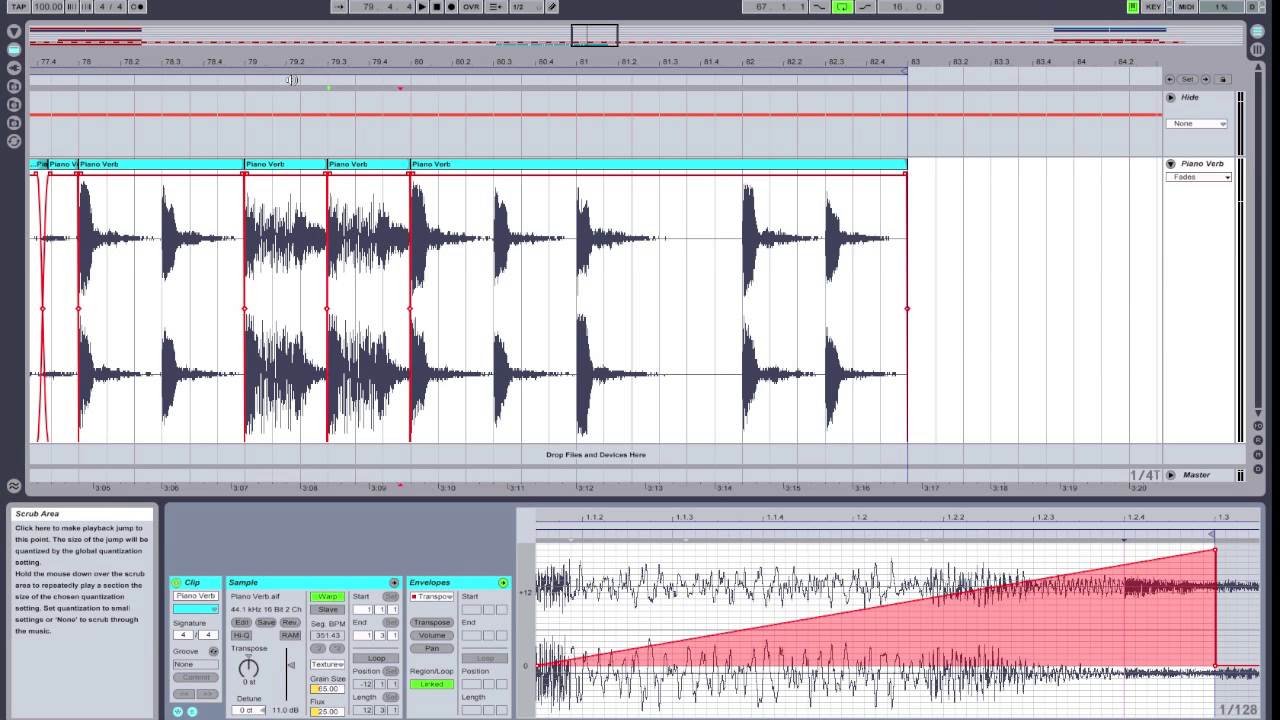
click(238, 78)
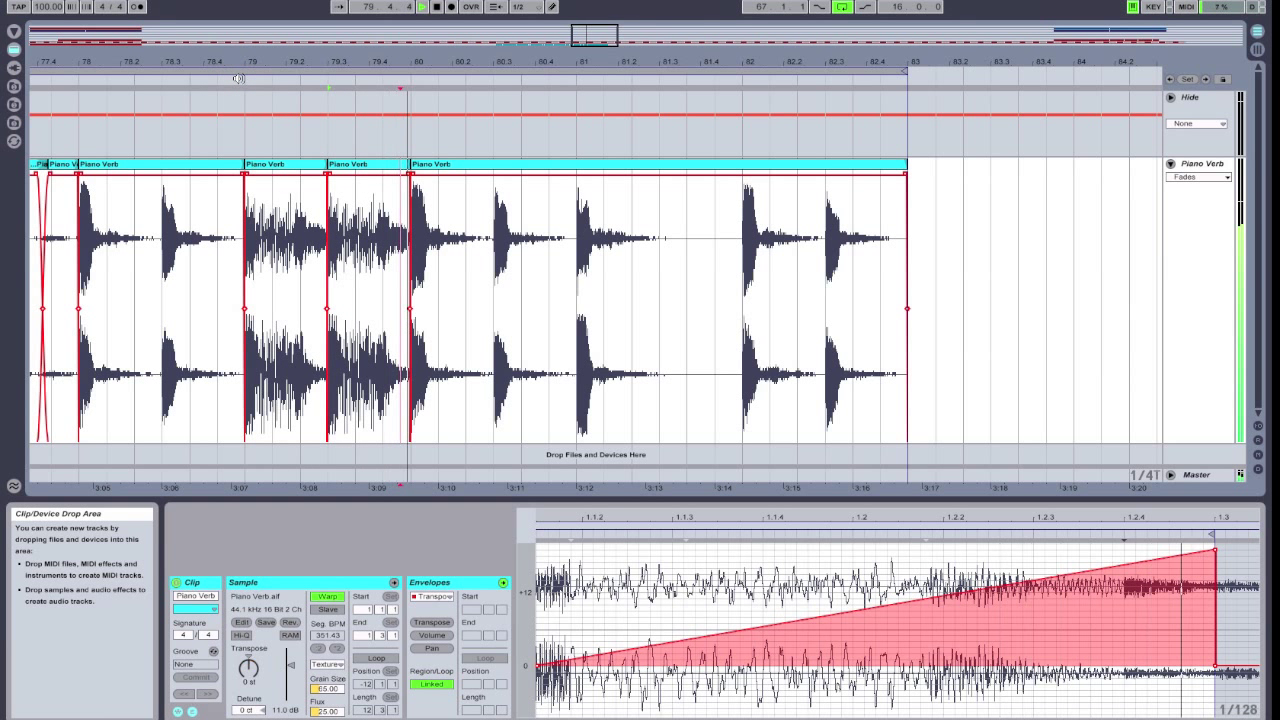
key(space)
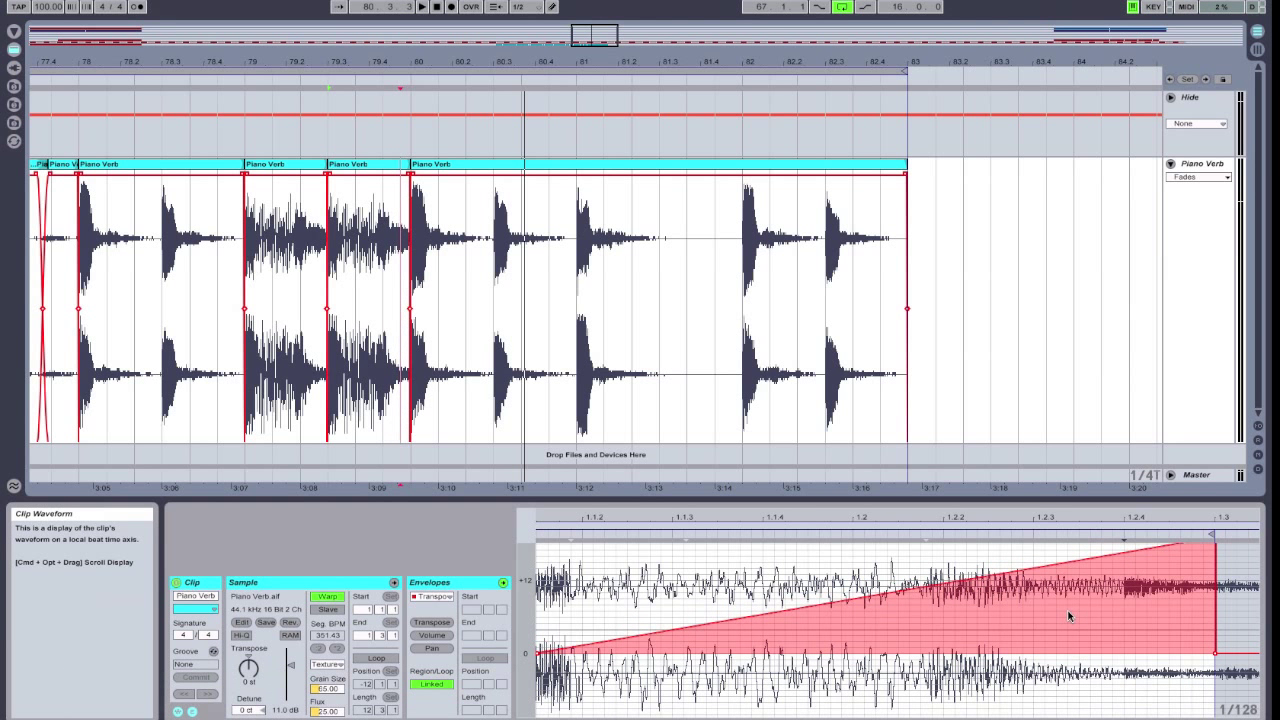
Step: Select the original stretched slice and show its clip envelope settings
click(283, 165)
click(359, 168)
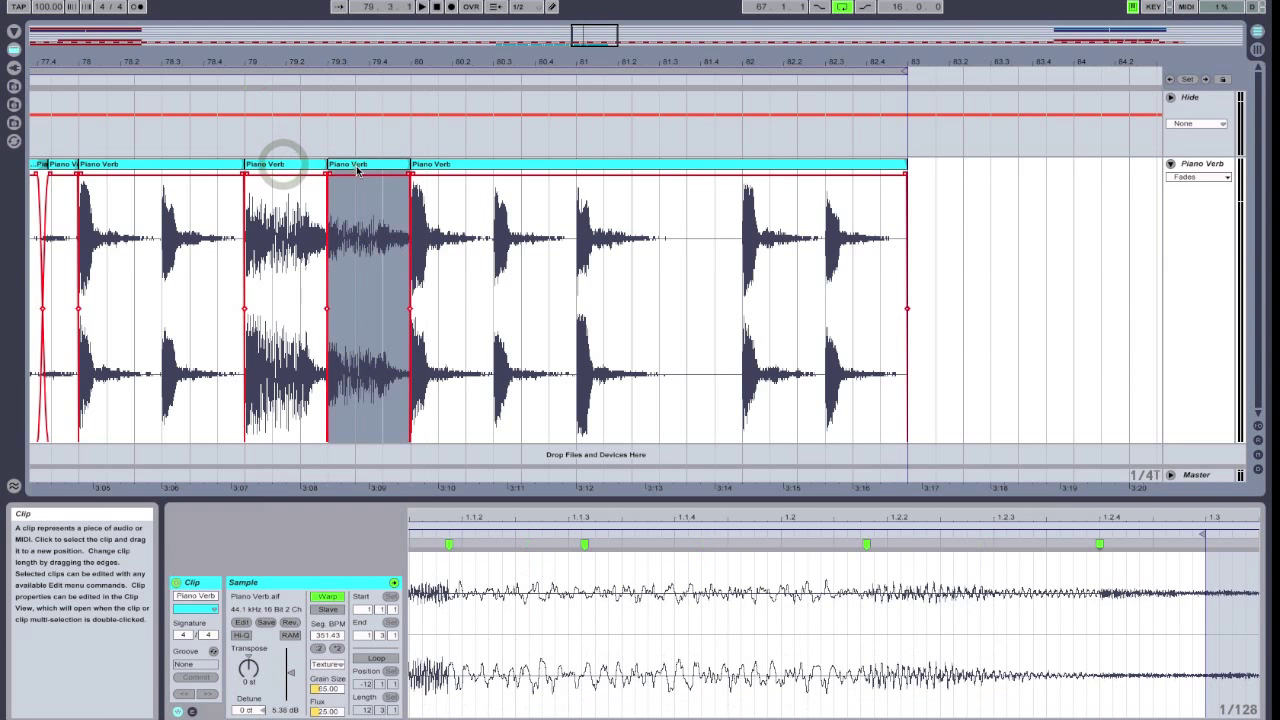
click(272, 166)
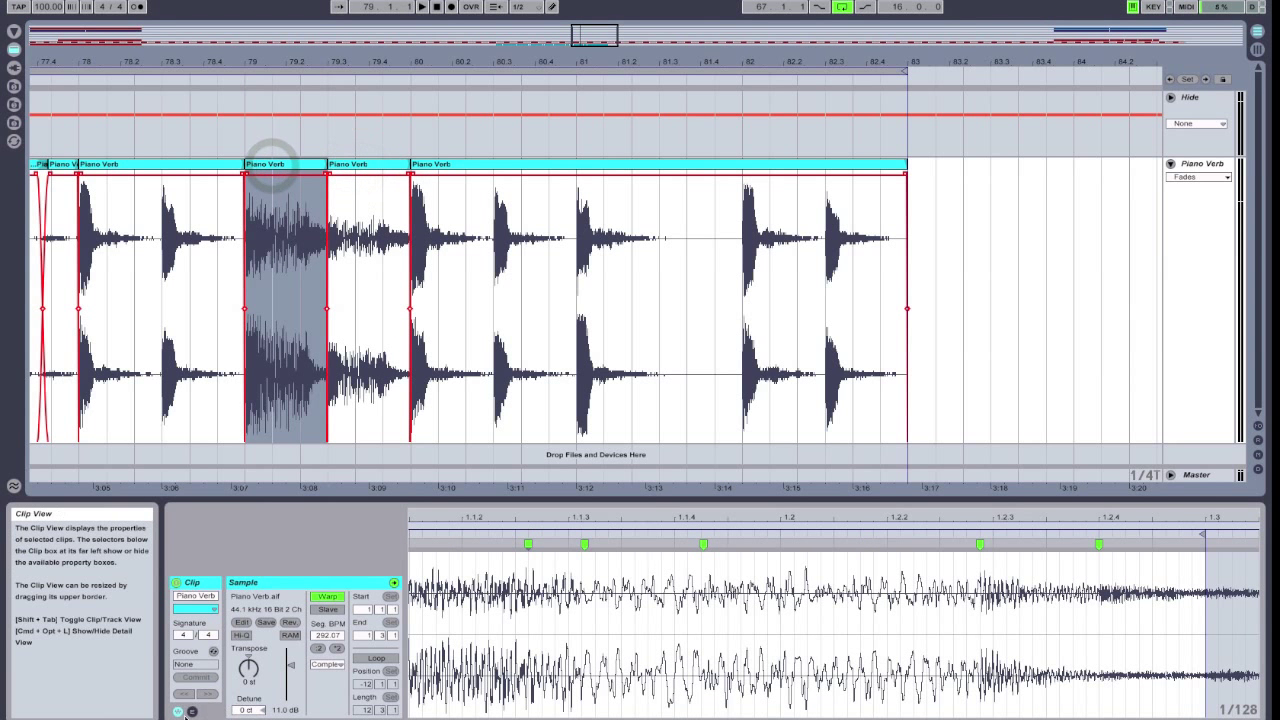
click(192, 711)
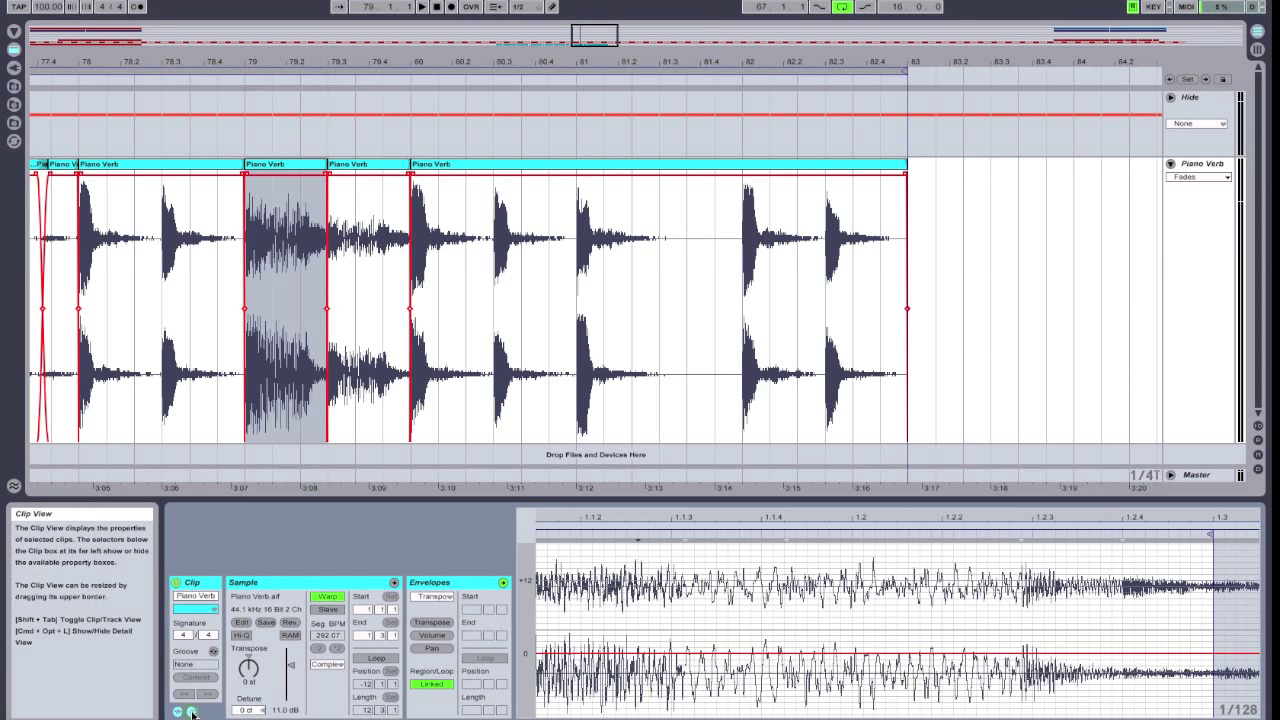
Step: Draw square Volume gates dipping to 0 % from 1.1.2, repeated three more times across the slice
click(432, 636)
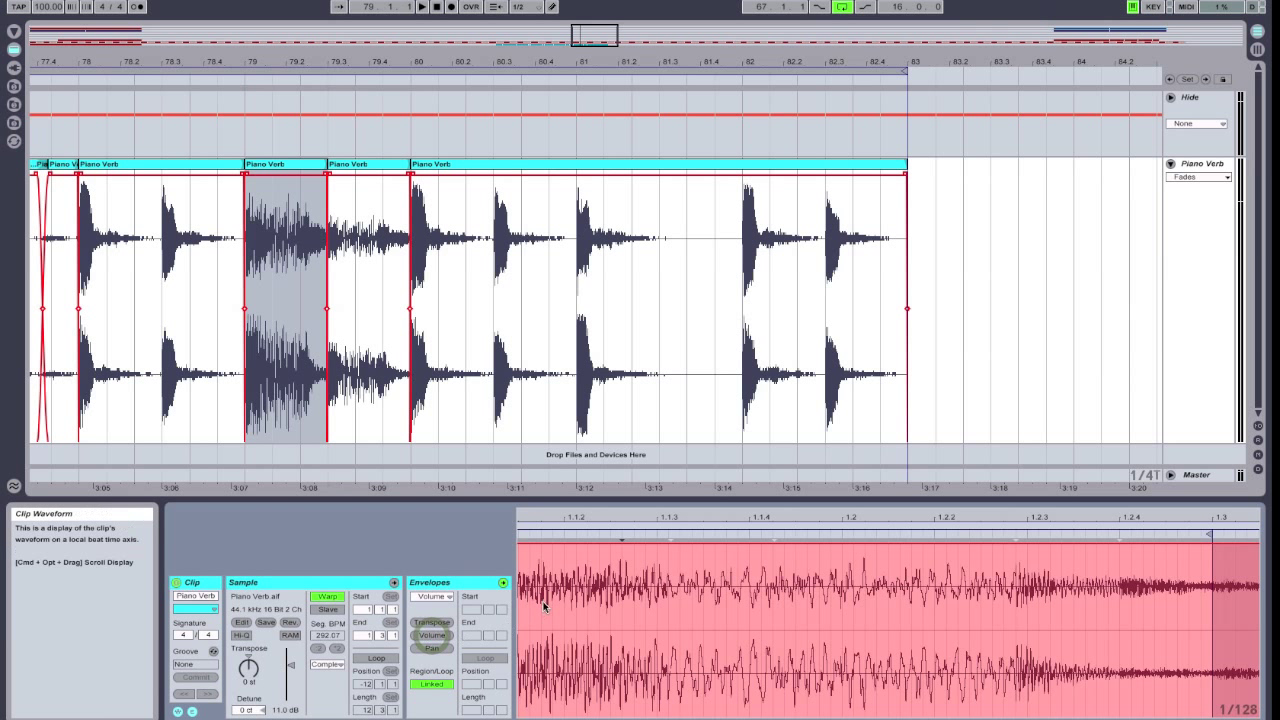
click(565, 545)
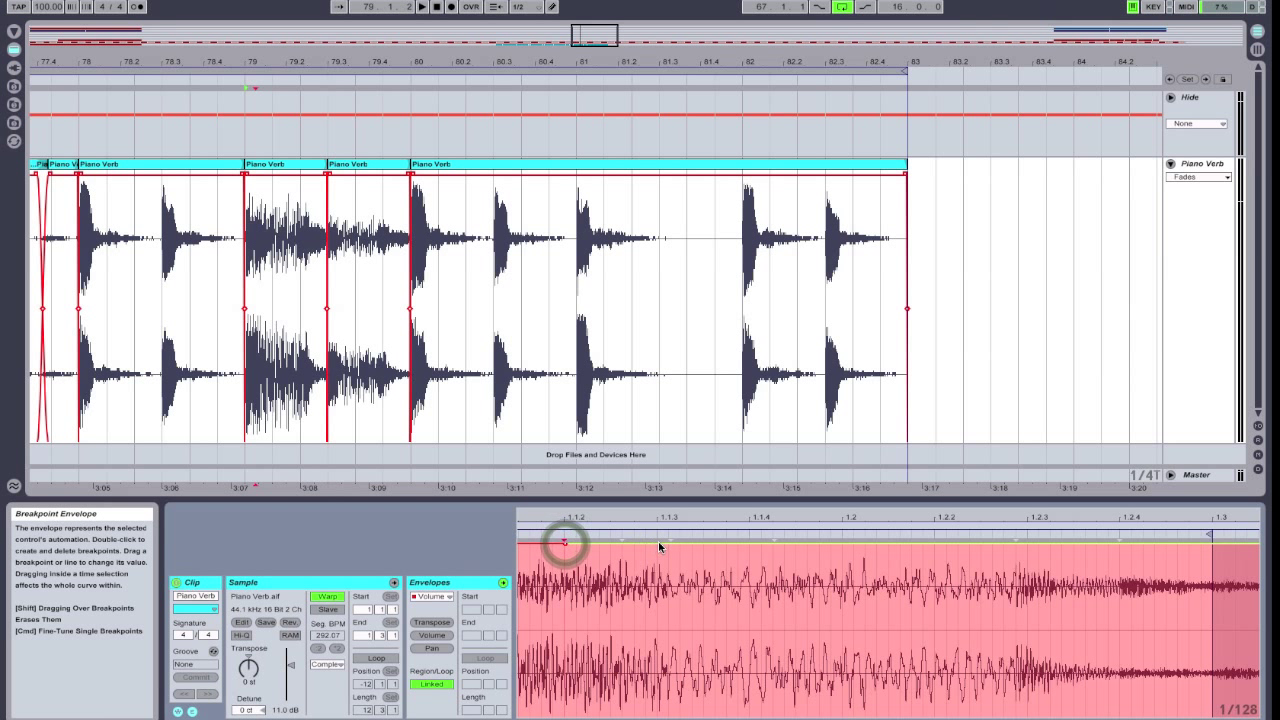
click(659, 545)
click(750, 542)
drag(600, 545, 573, 712)
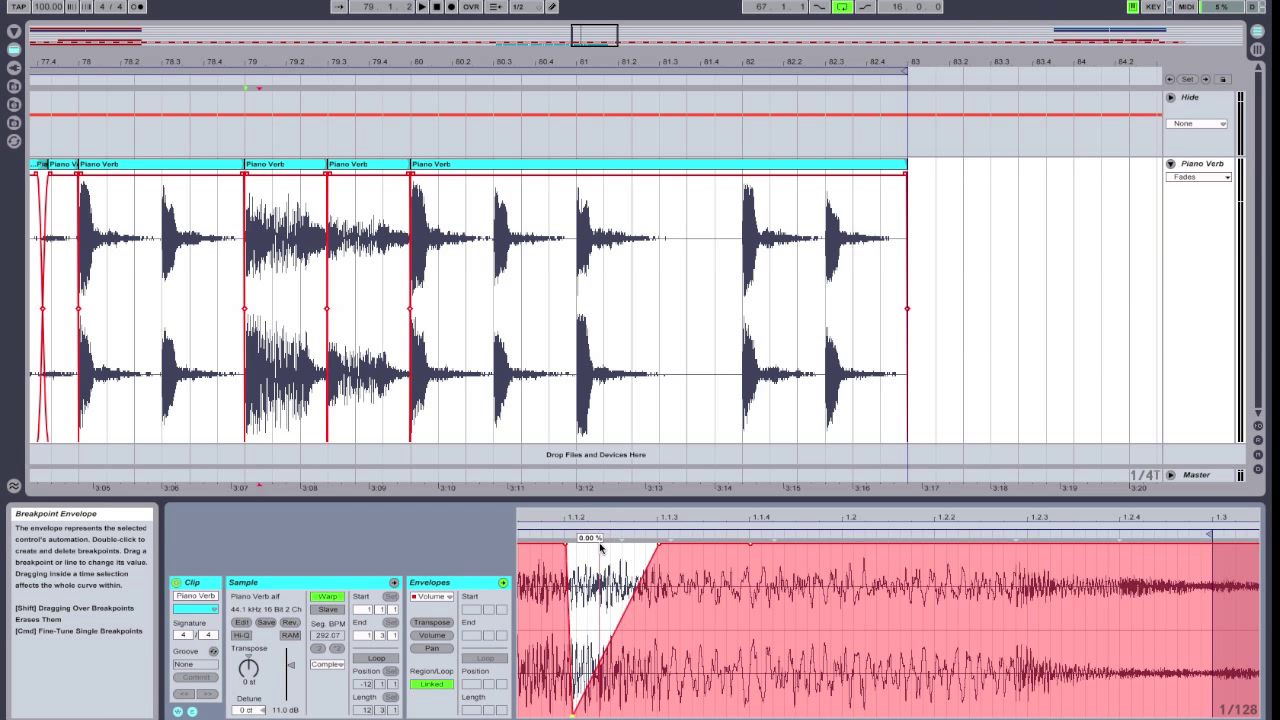
drag(630, 607, 630, 611)
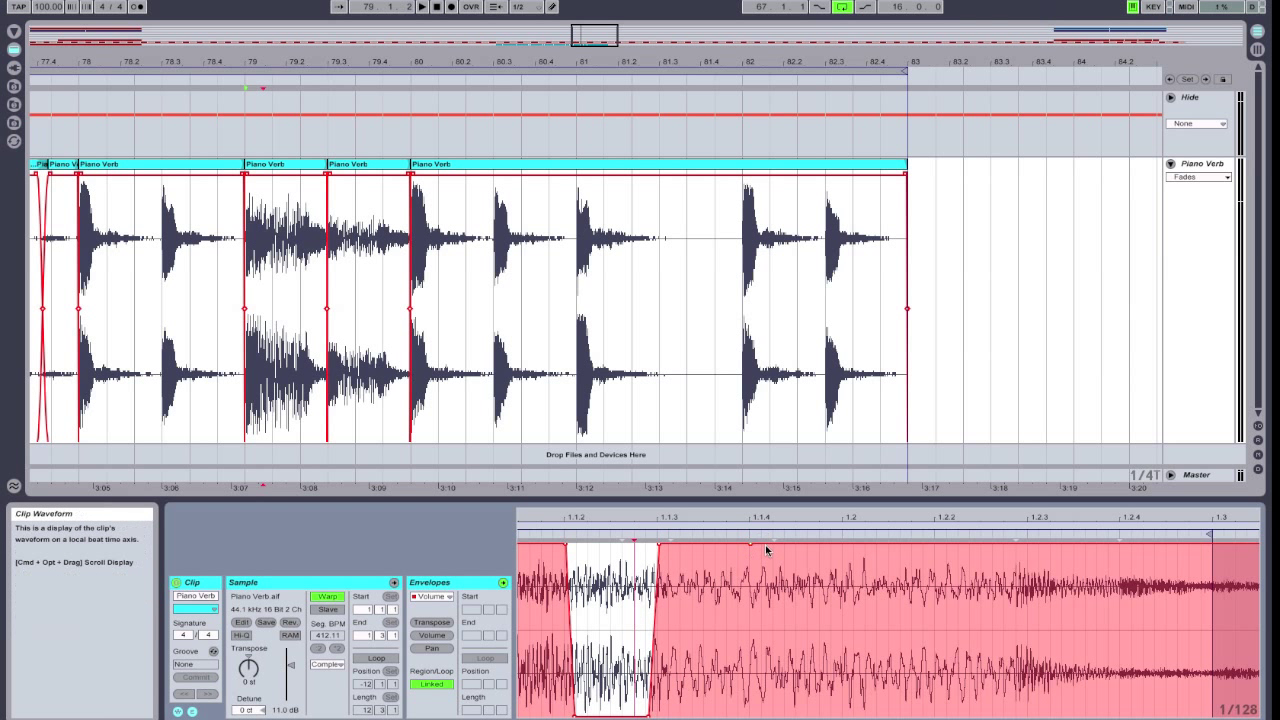
drag(760, 600, 1183, 607)
key(space)
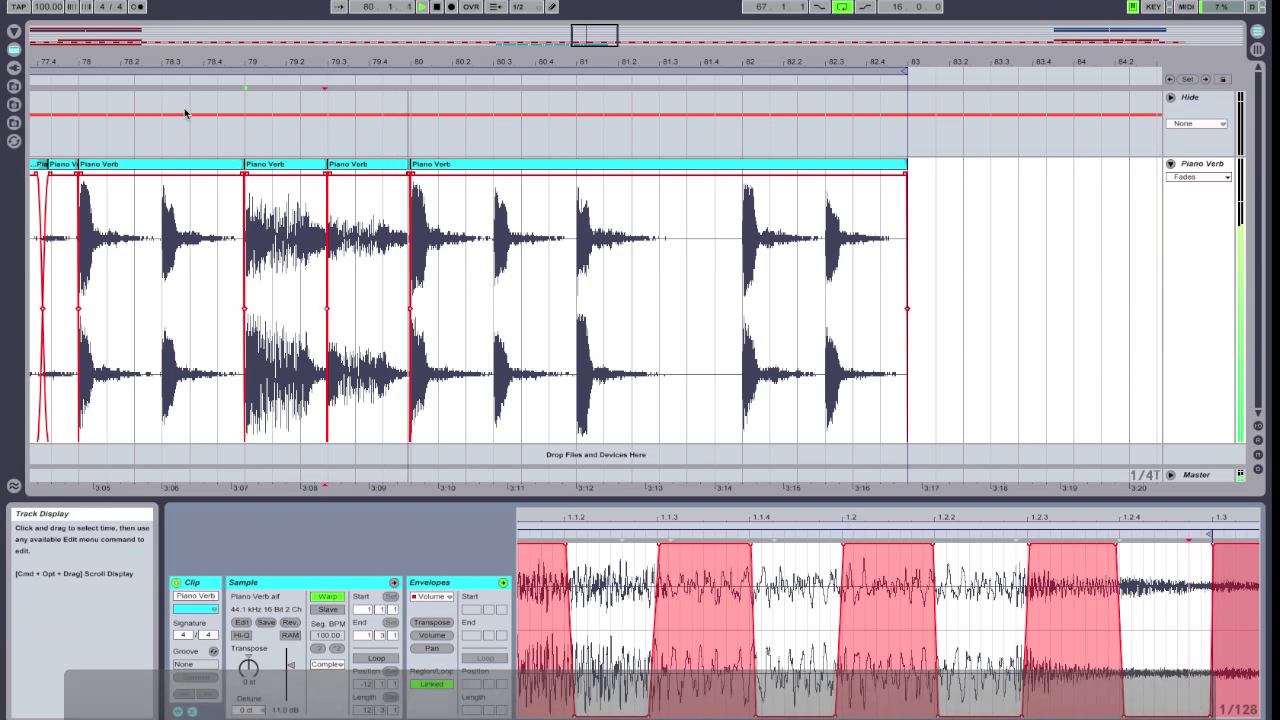
click(168, 80)
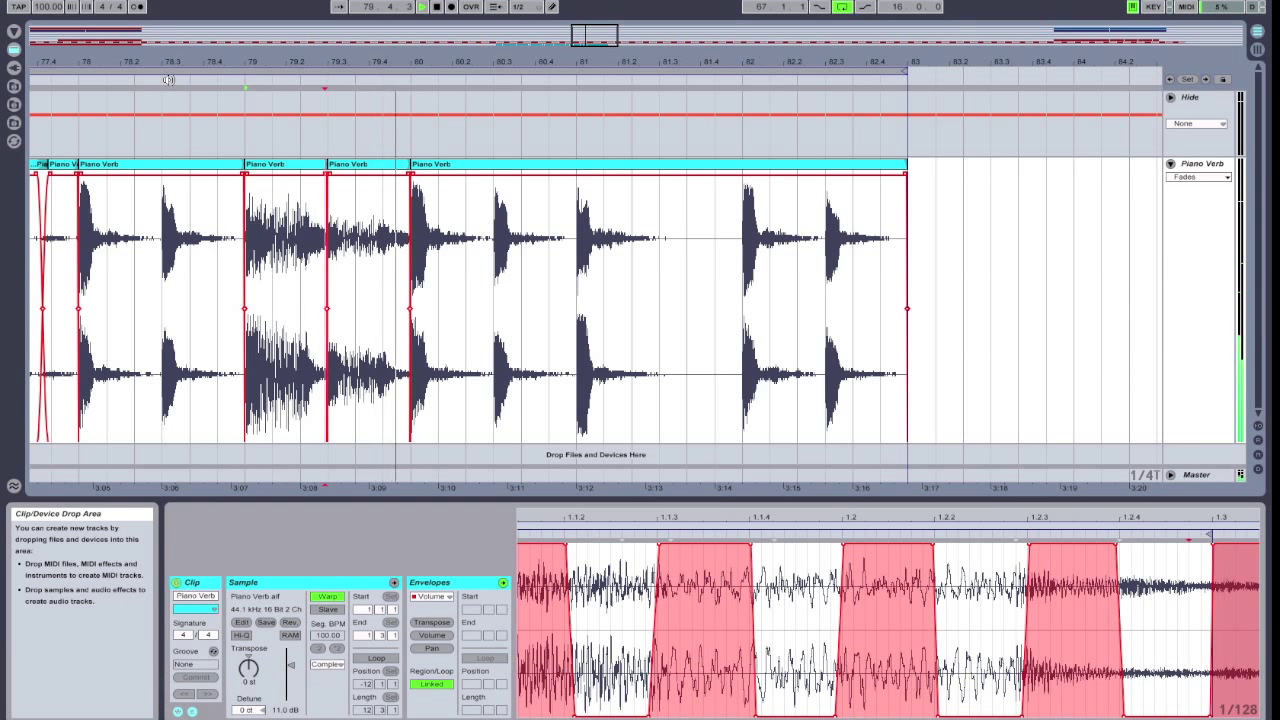
click(261, 214)
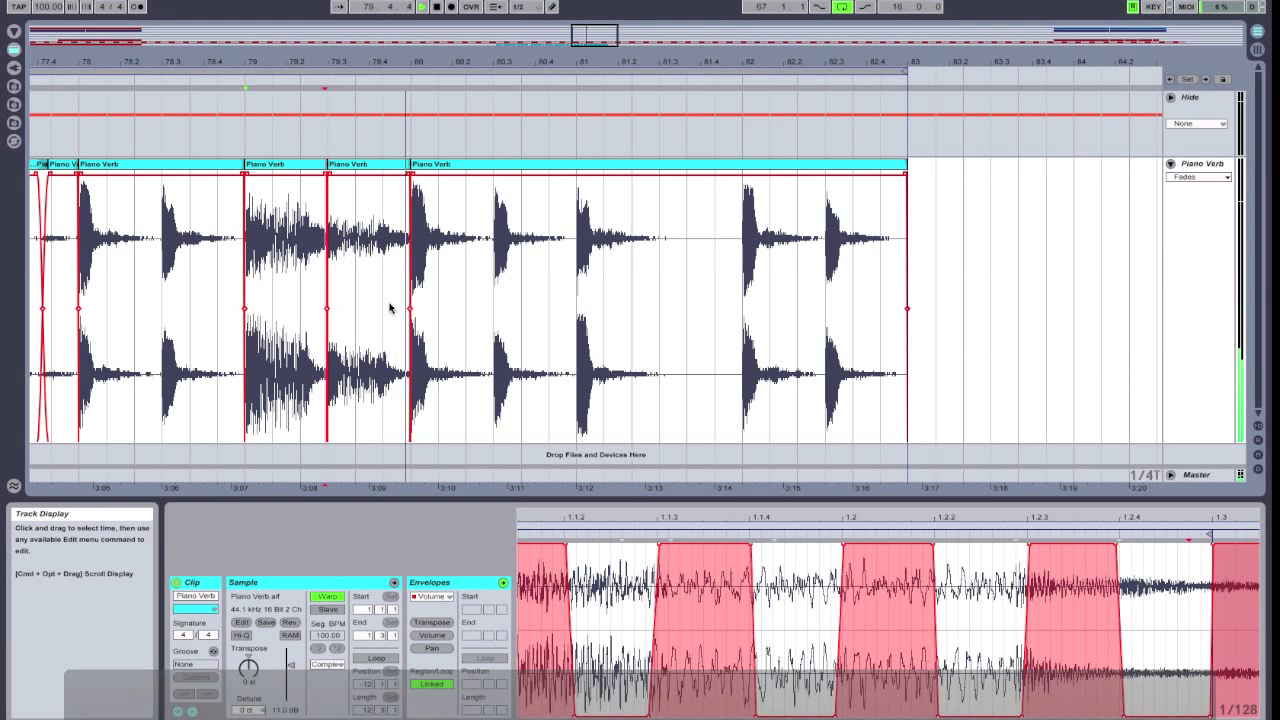
click(205, 78)
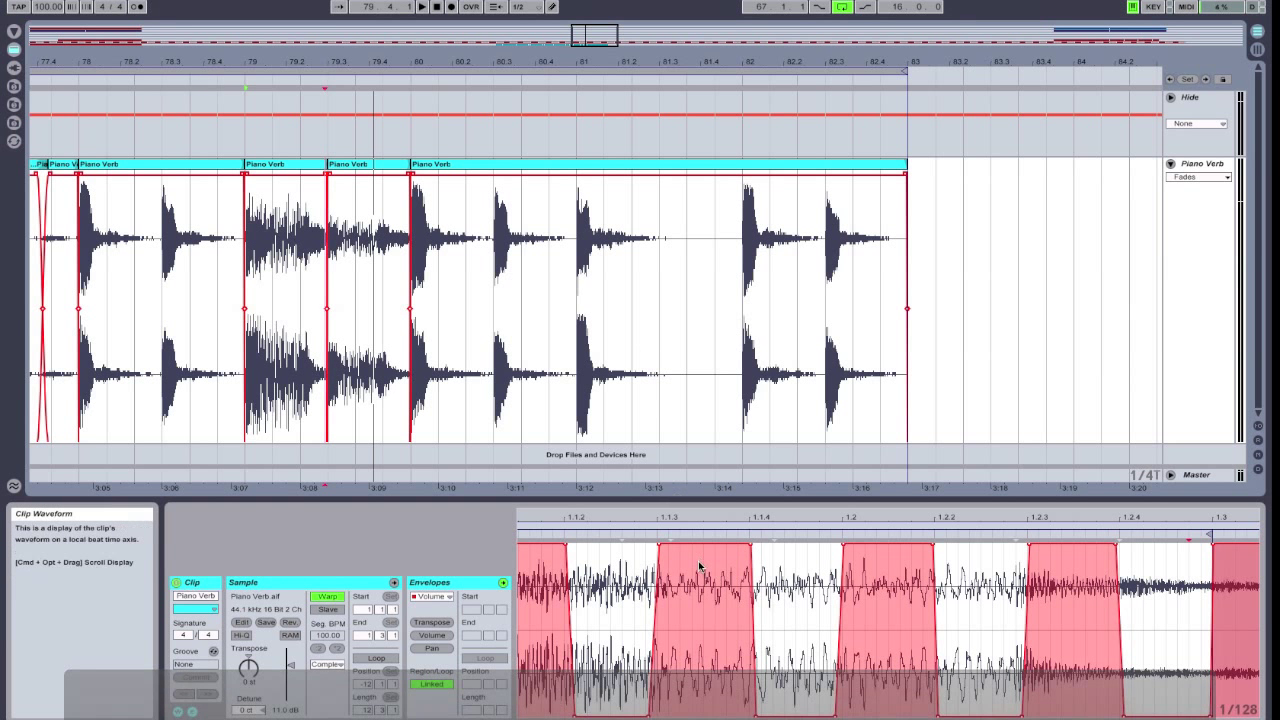
click(216, 79)
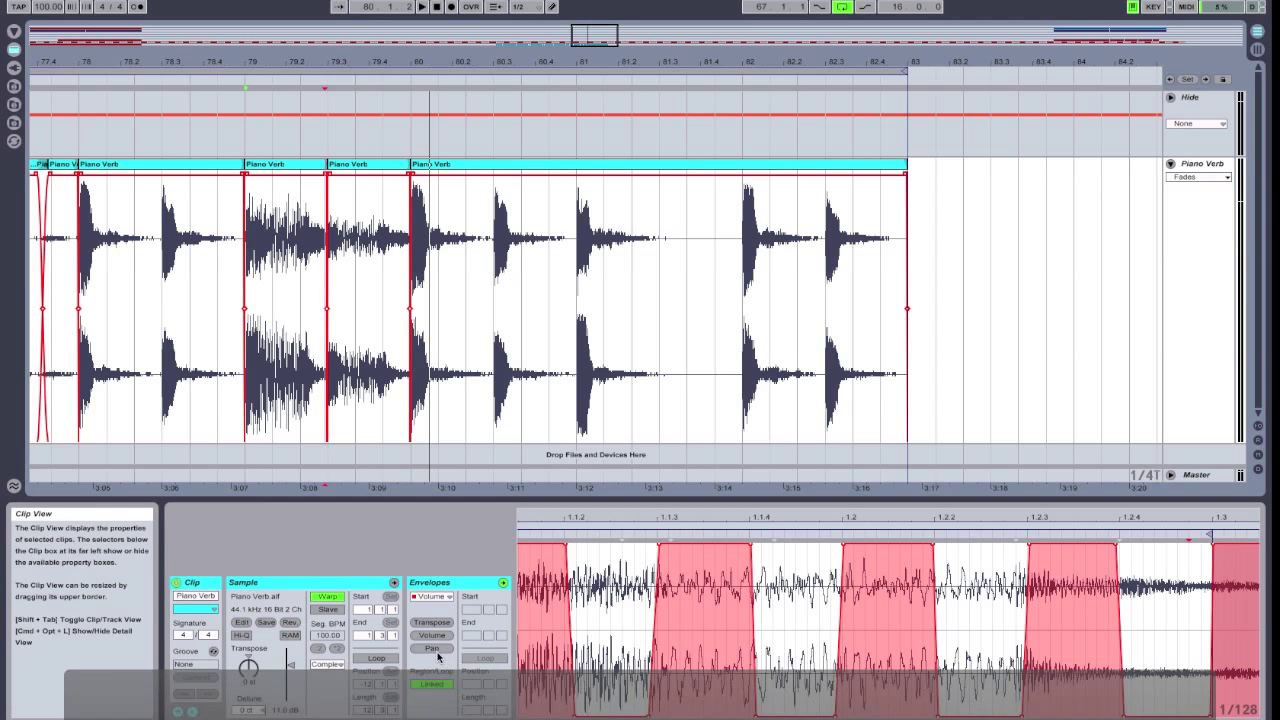
Step: Display the slice's triangle Track Pan envelope and play it back twice to hear the panning
click(433, 650)
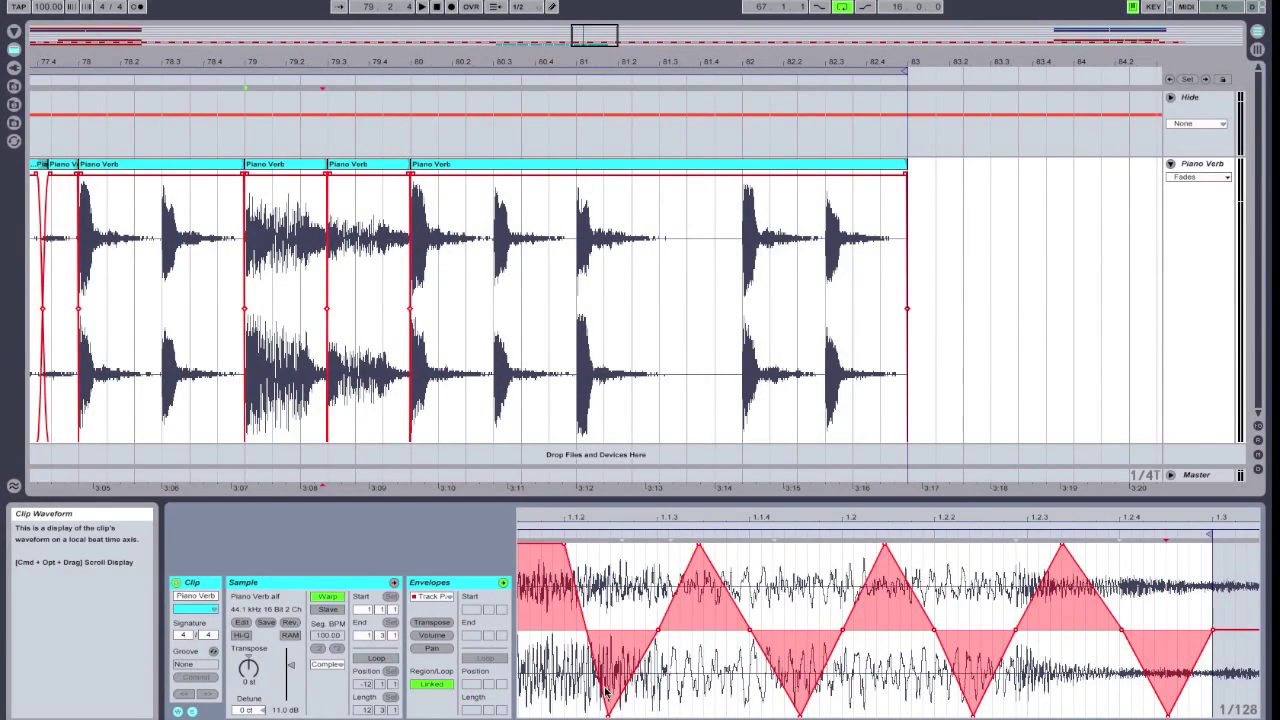
click(235, 78)
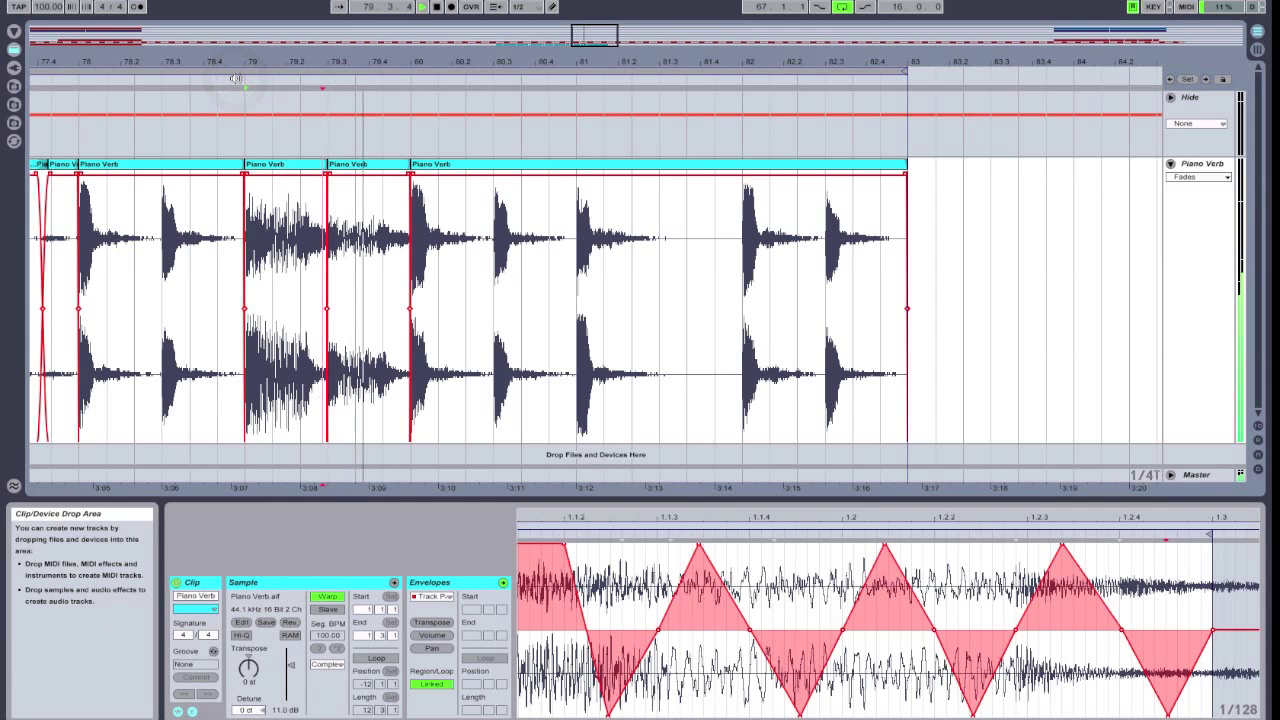
click(222, 79)
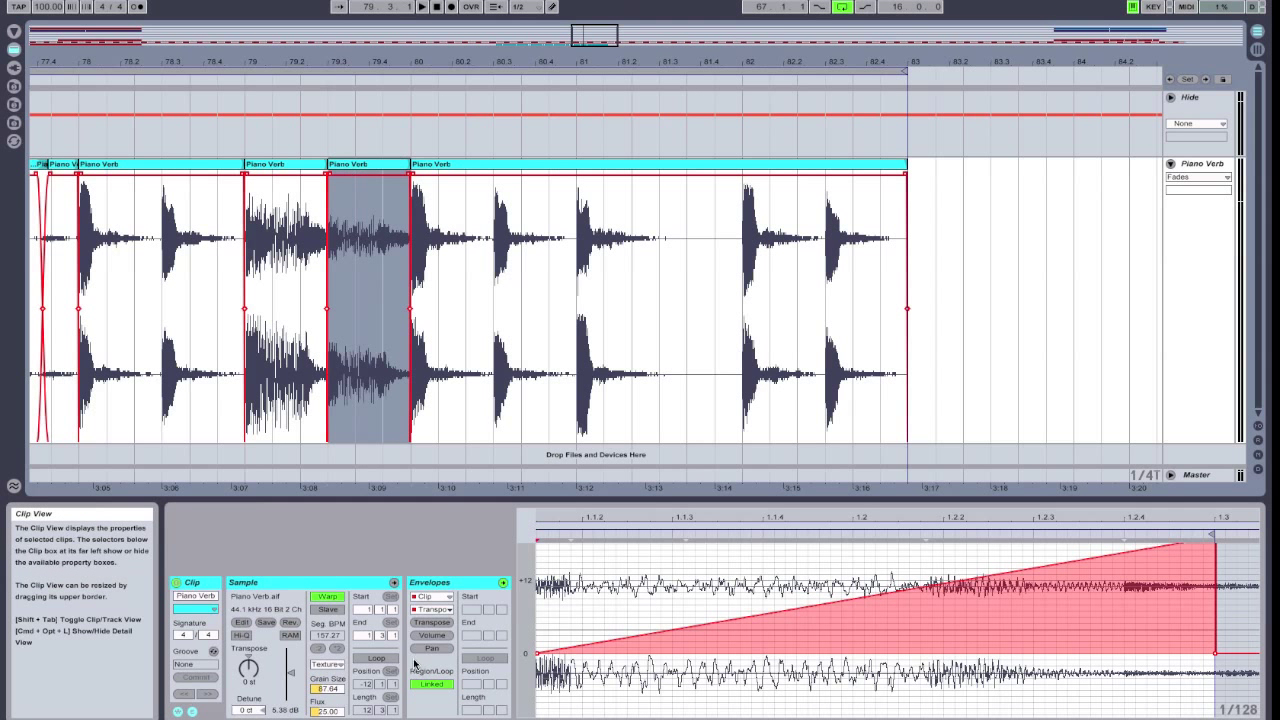
Step: Raise Grain Size to 173.28, preview it, and list the Clip envelope controls
click(327, 689)
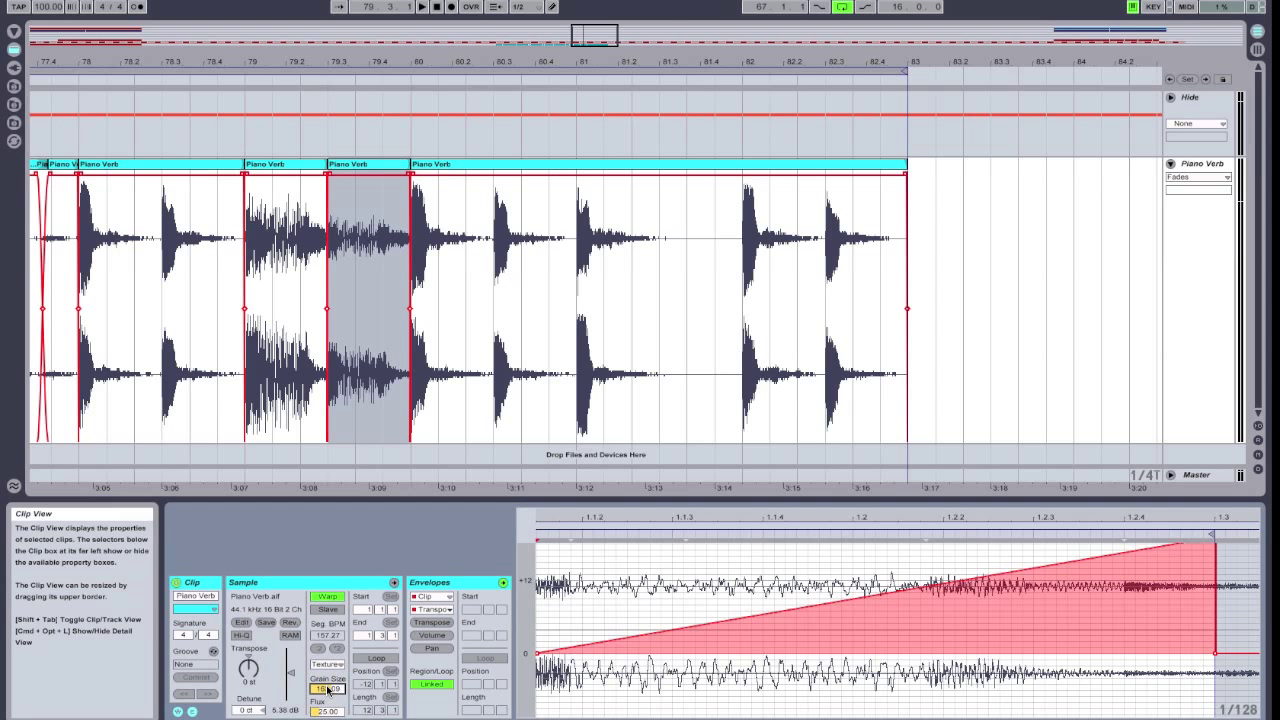
key(space)
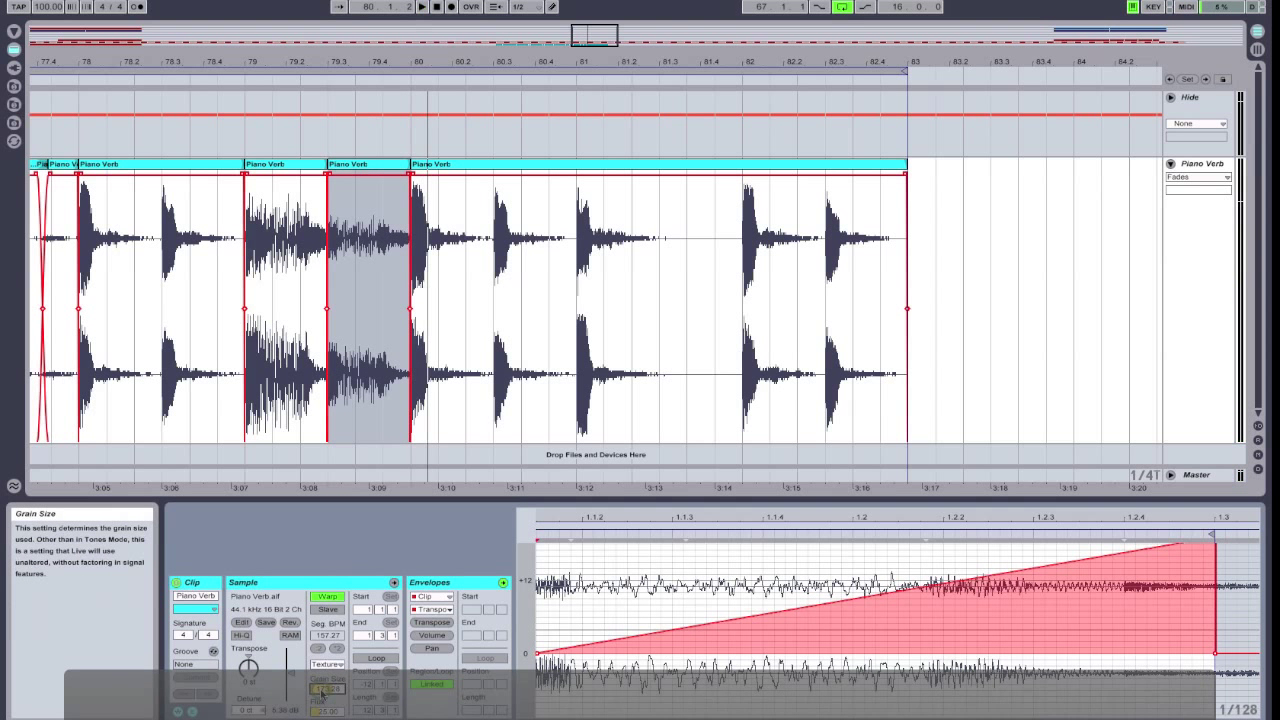
click(427, 597)
click(425, 607)
click(430, 609)
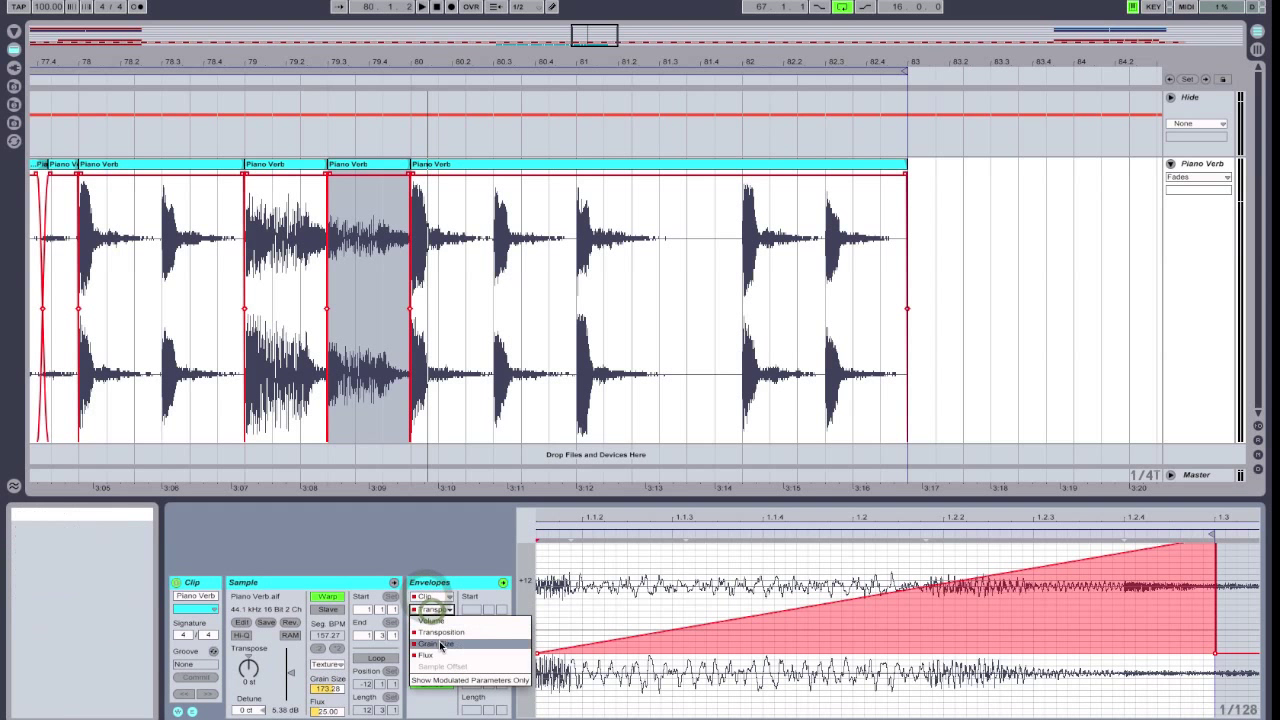
Step: Draw a Grain Size envelope ramping from minimum to 100 % near 1.2.3, then play it
click(440, 646)
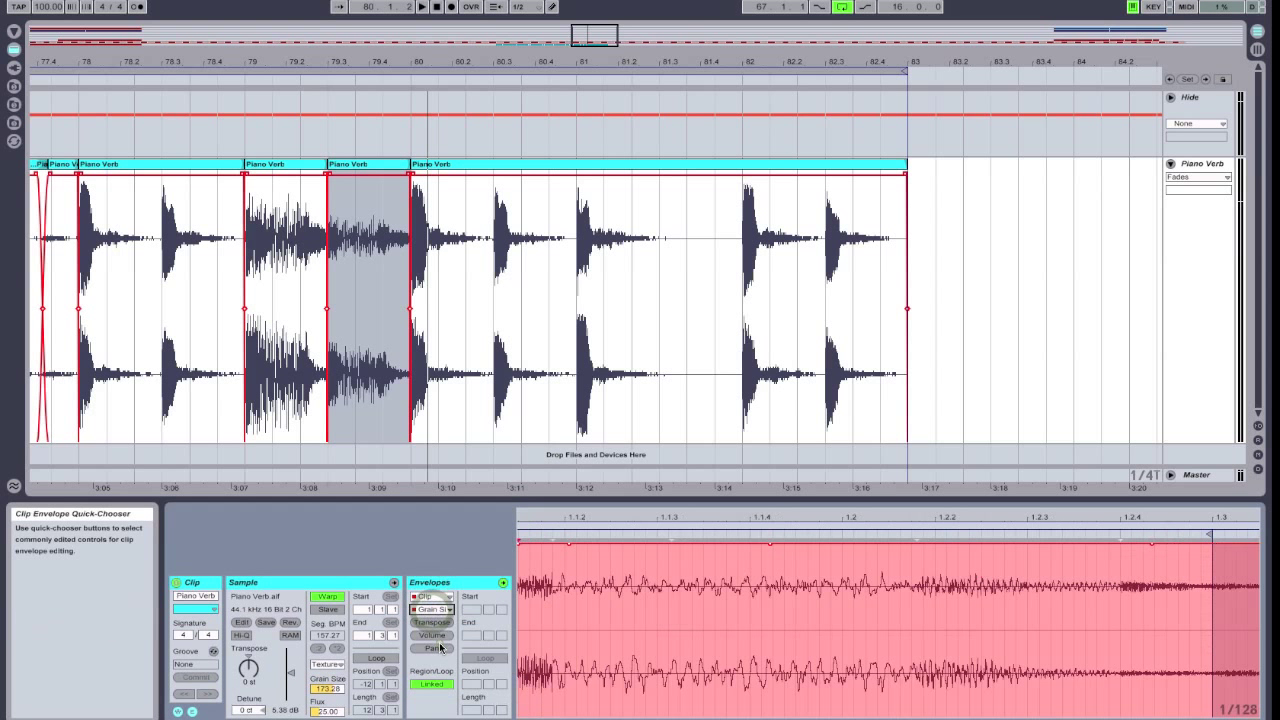
click(568, 545)
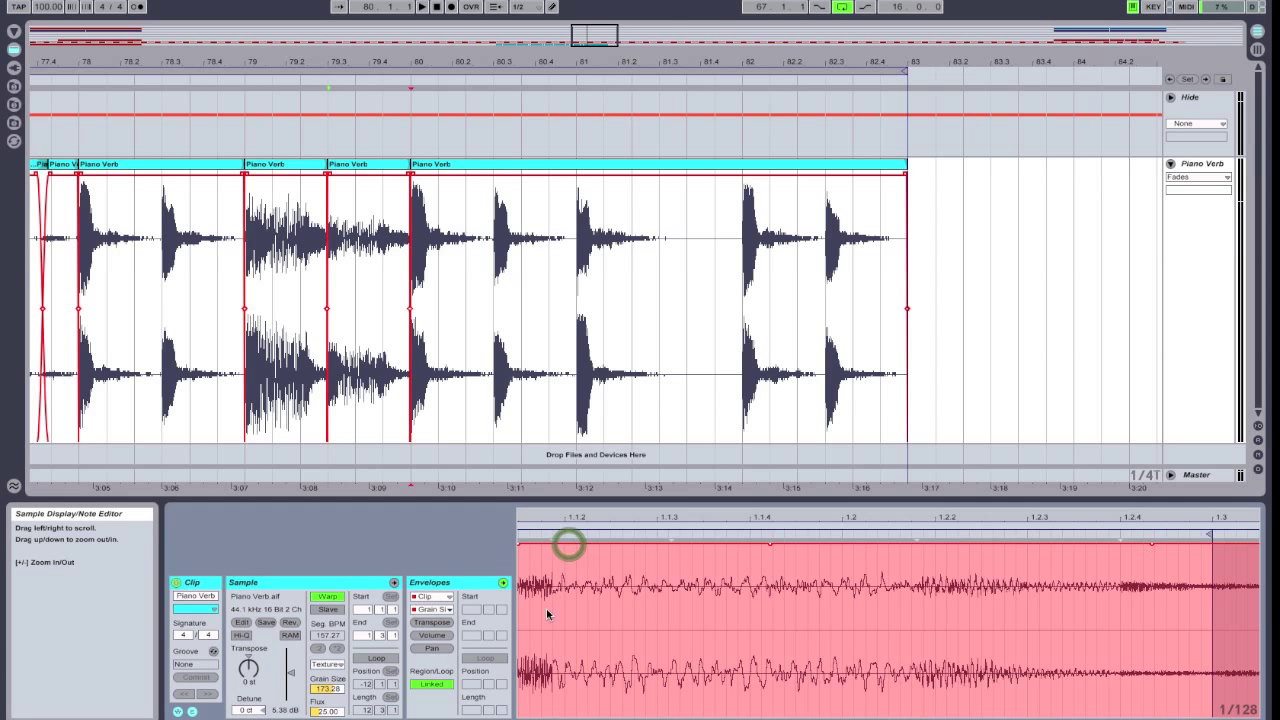
click(575, 545)
drag(575, 545, 798, 590)
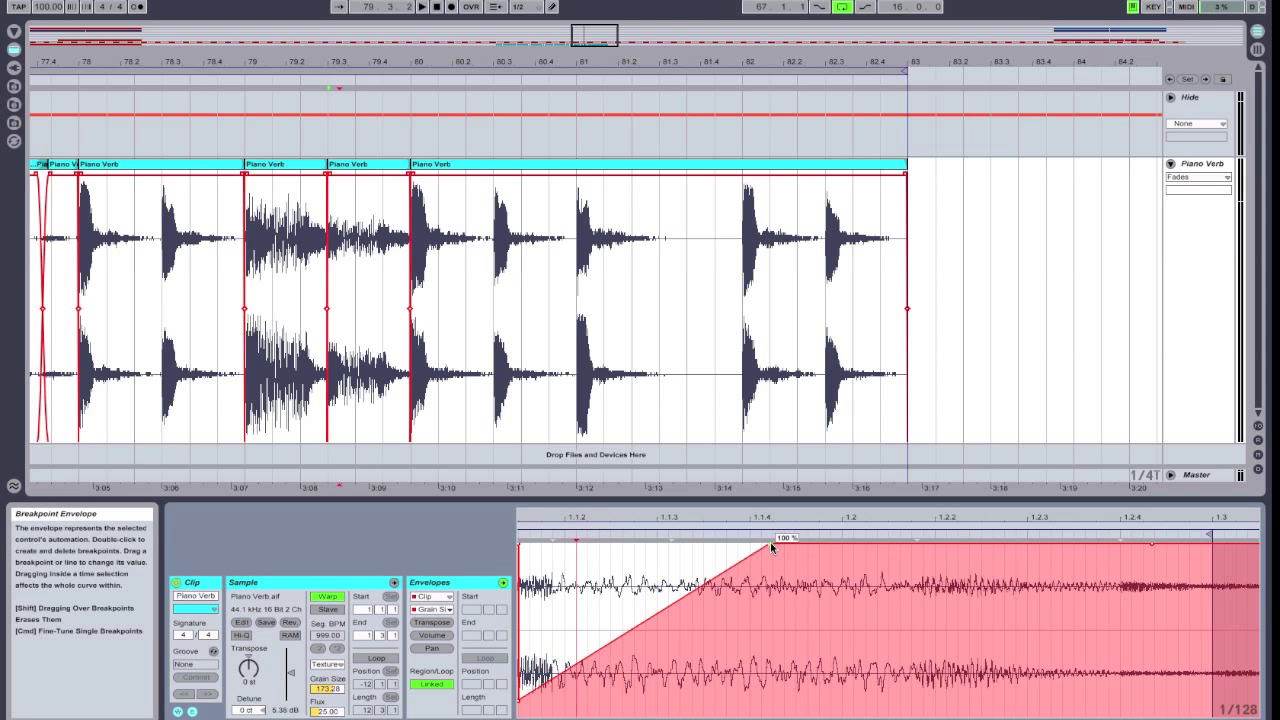
drag(770, 548, 1035, 543)
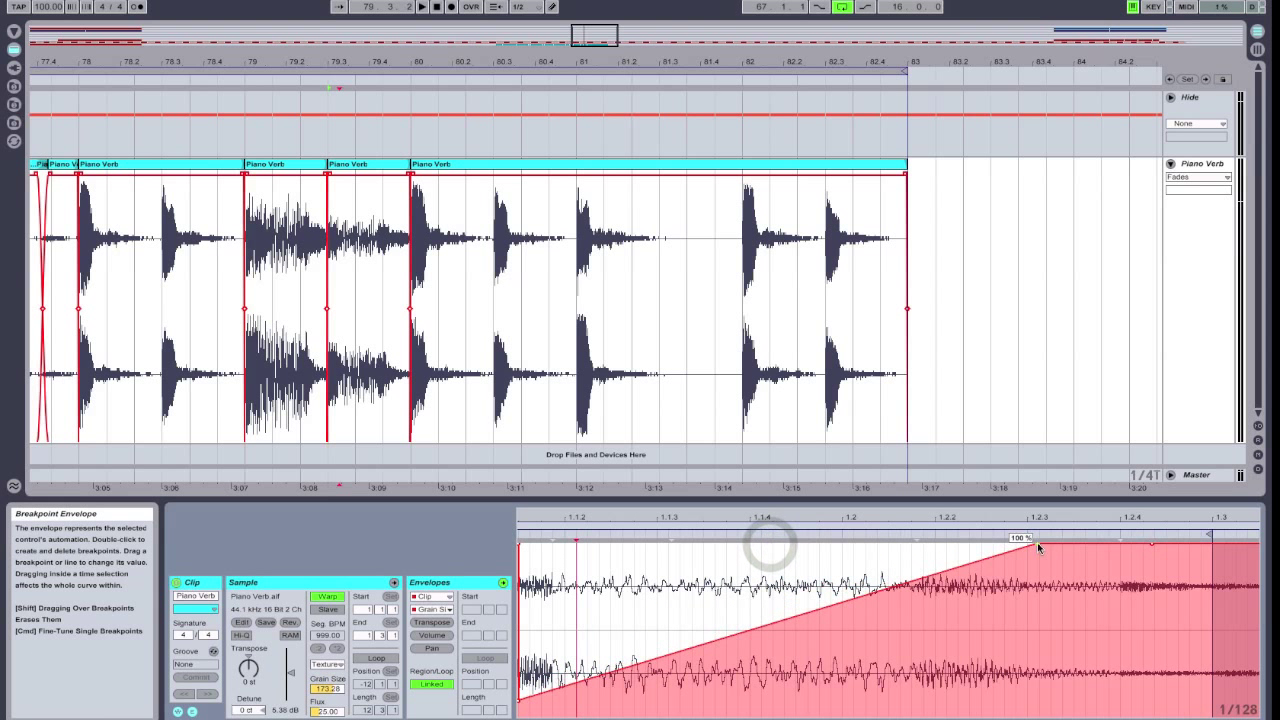
key(space)
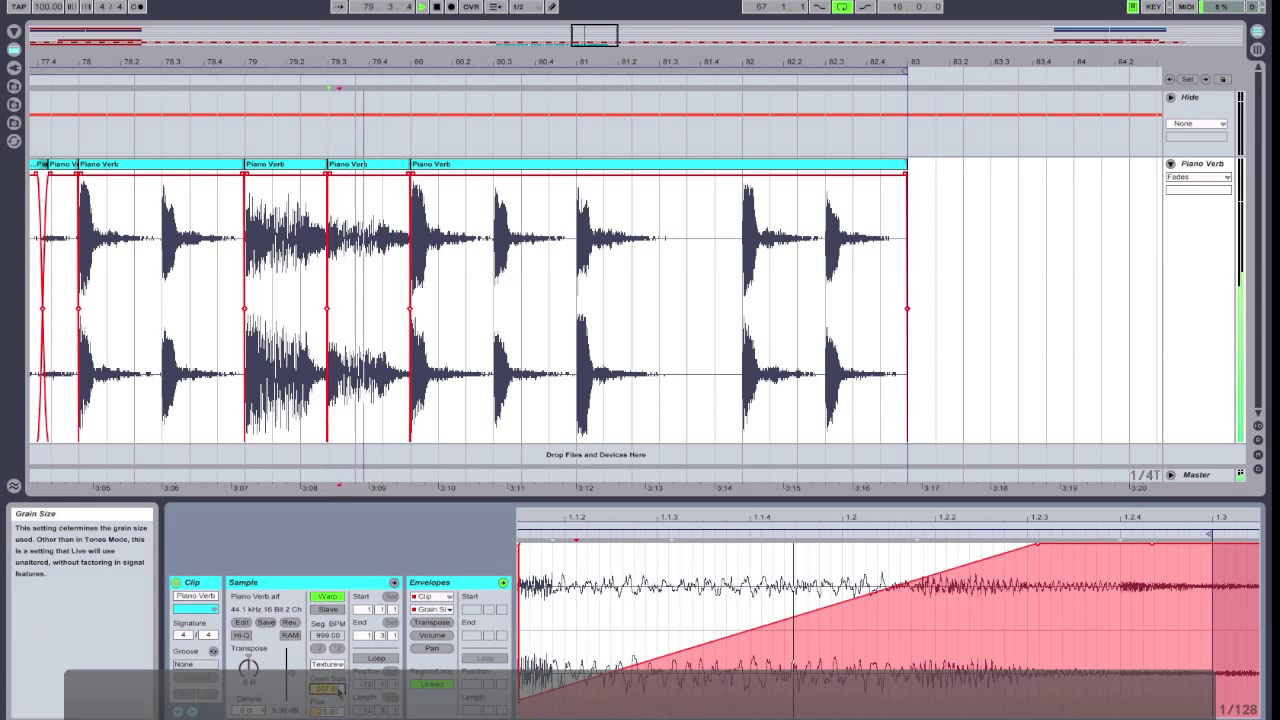
Step: Delete the extra Grain Size breakpoint so the ramp runs straight, auditioning from 79.3.1
click(820, 610)
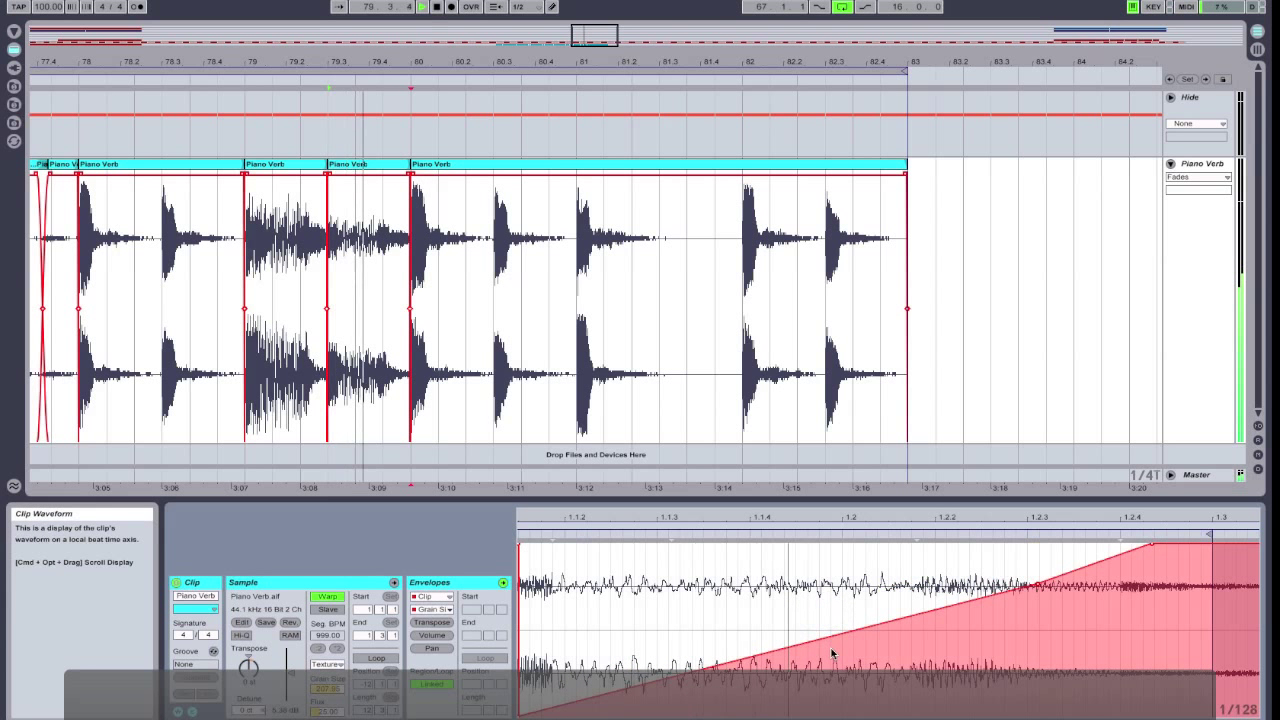
key(space)
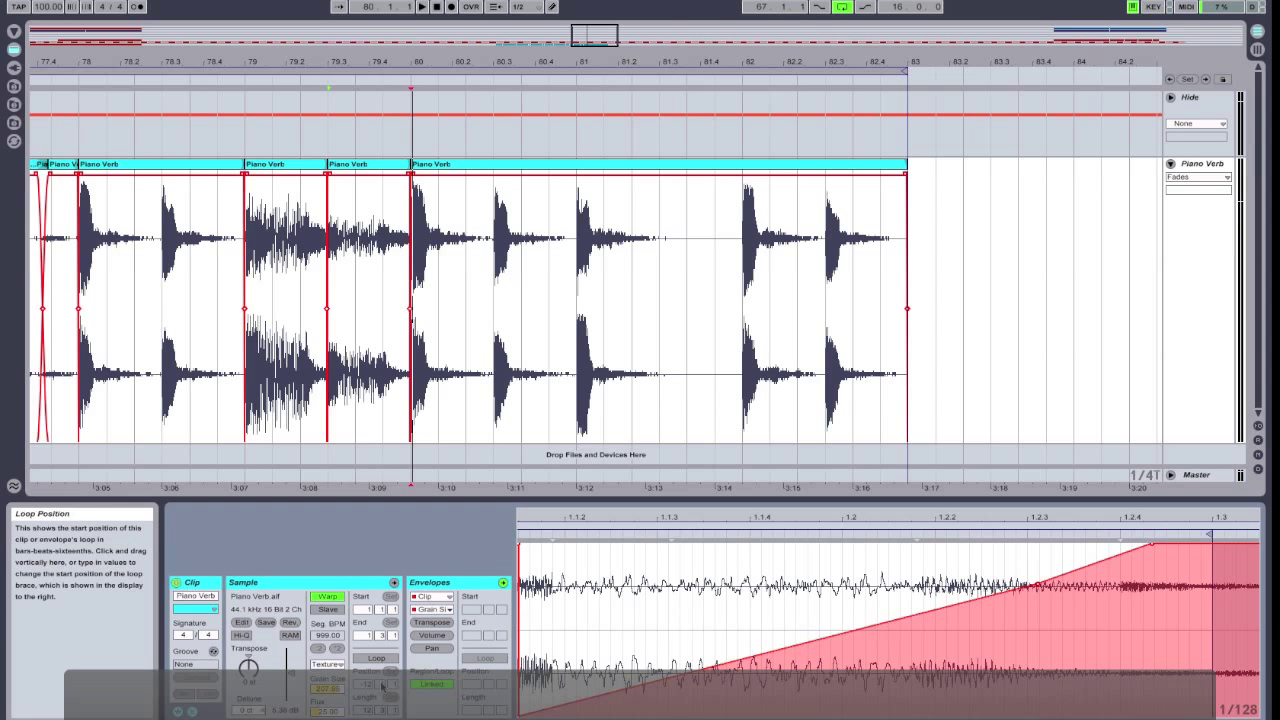
key(space)
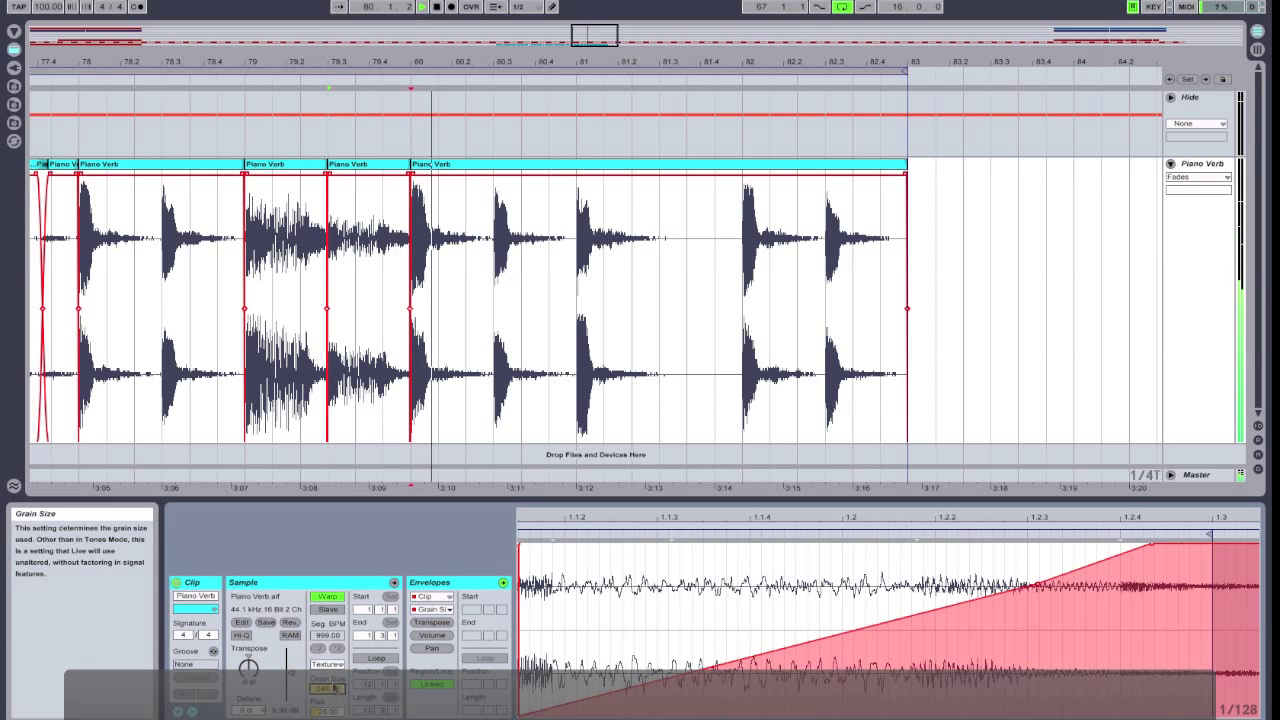
key(space)
Step: Reshape the ramp with a raised mid-ramp breakpoint, replacing the 13.7% point, auditioning the result
drag(775, 655, 818, 696)
key(space)
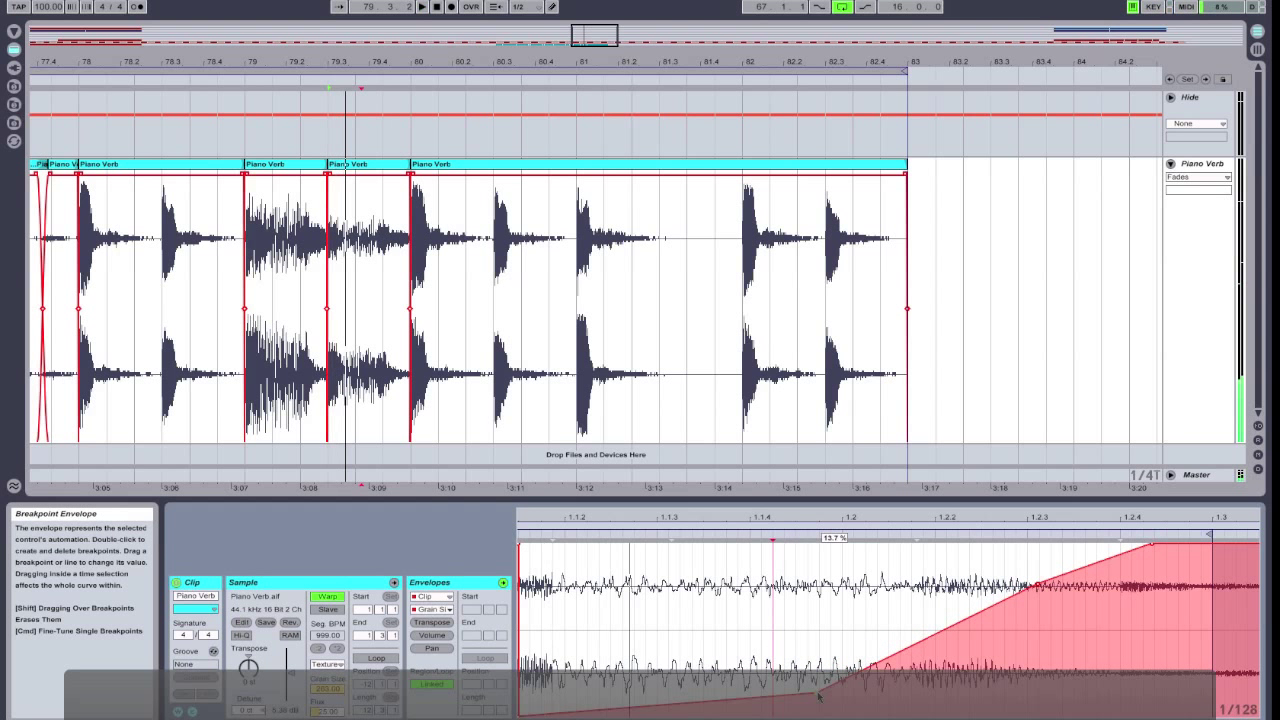
key(space)
click(818, 694)
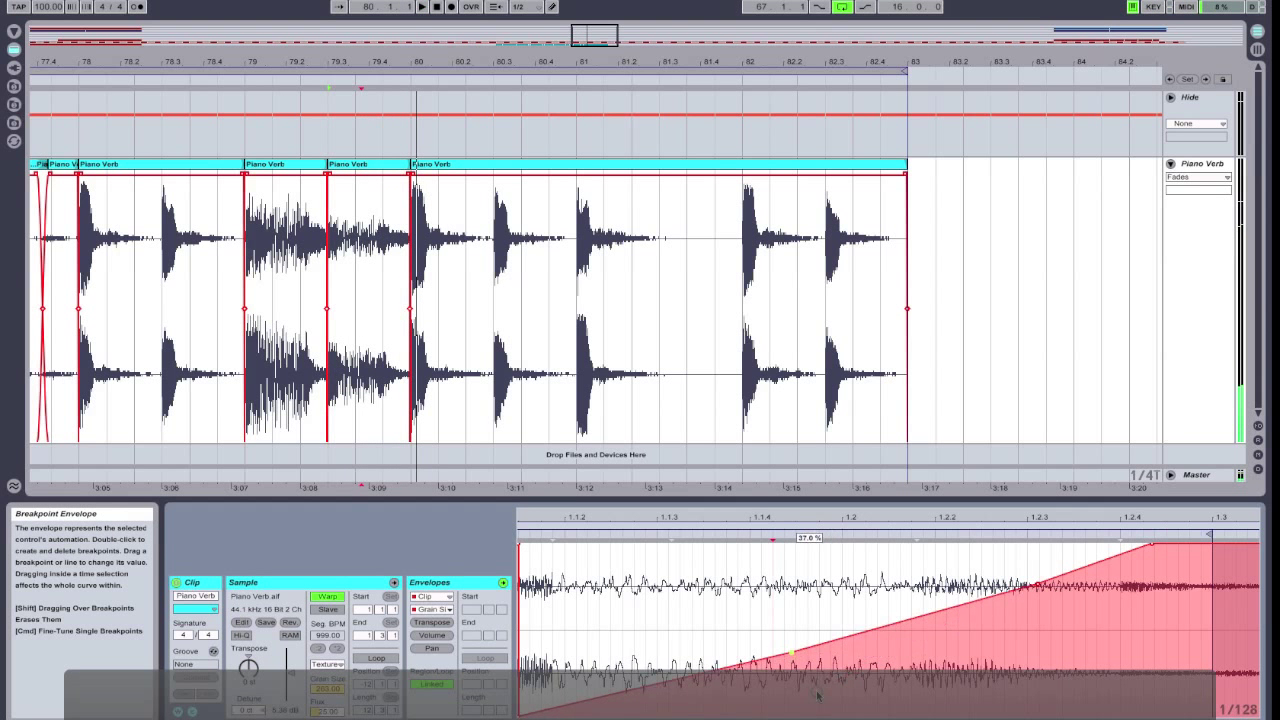
drag(790, 636, 775, 590)
key(space)
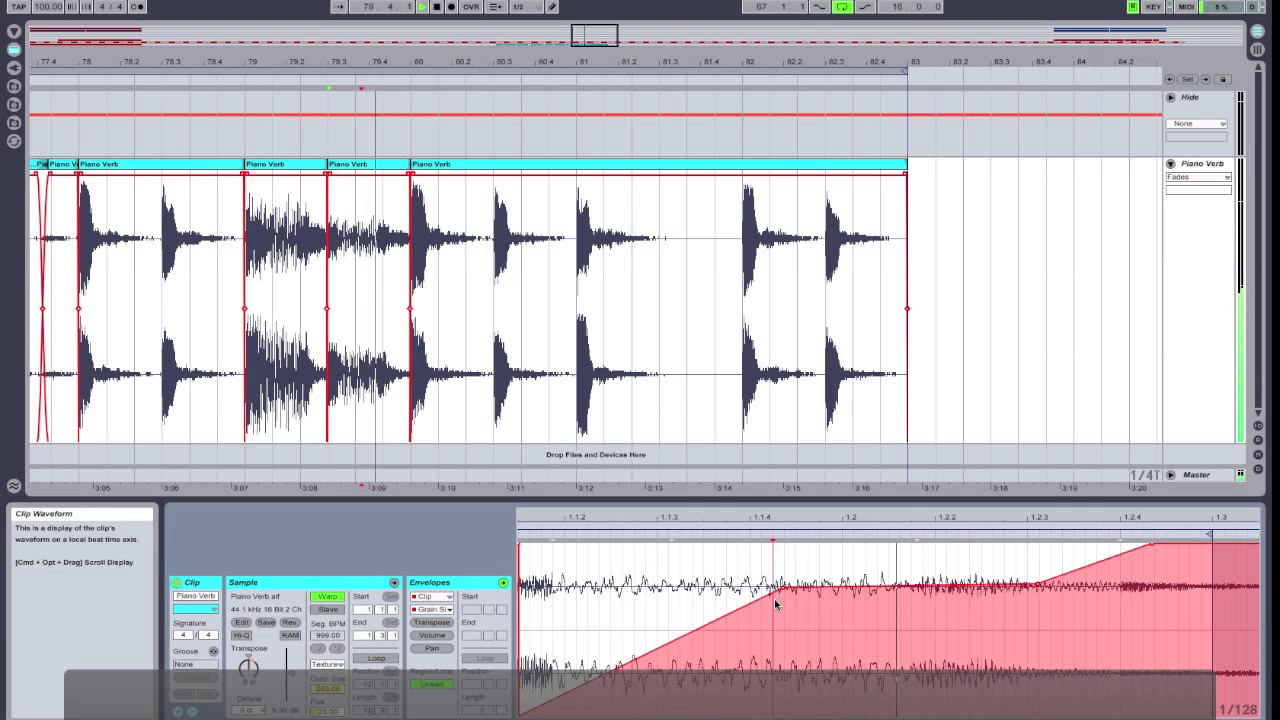